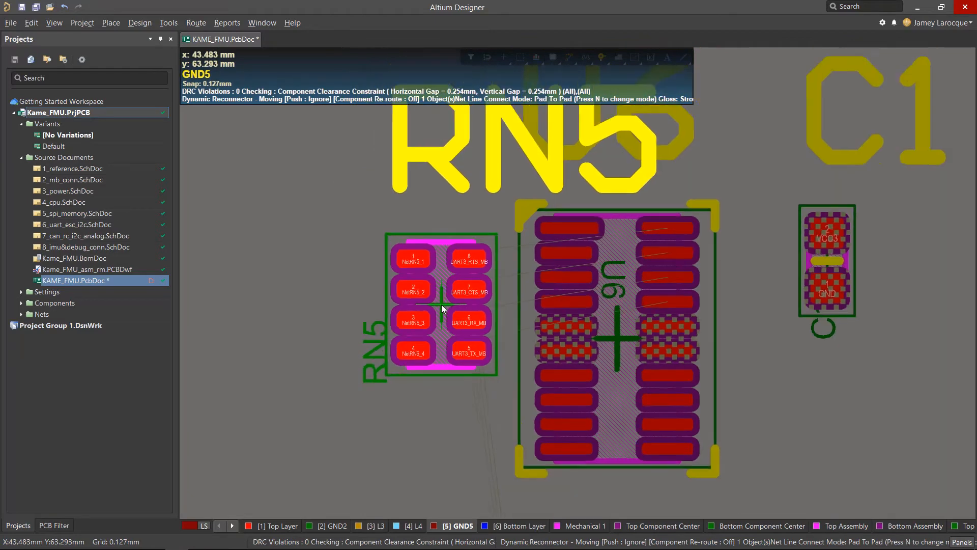
- Move resistor network RN5 farther away from U6 on the board
drag(442, 304, 312, 289)
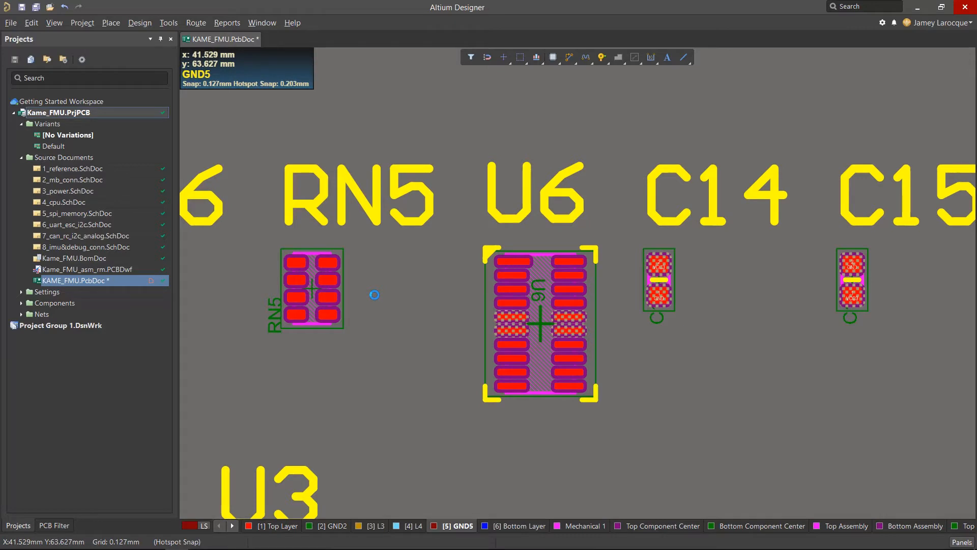
- Open the electrical Clearance rule in the PCB design rules and set its minimum clearance to 0.1 mm
click(148, 24)
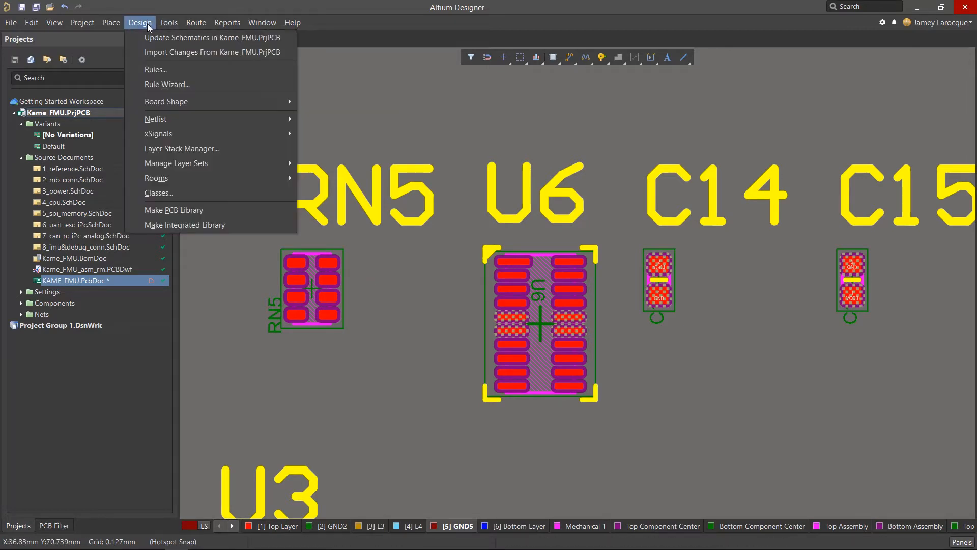
click(211, 72)
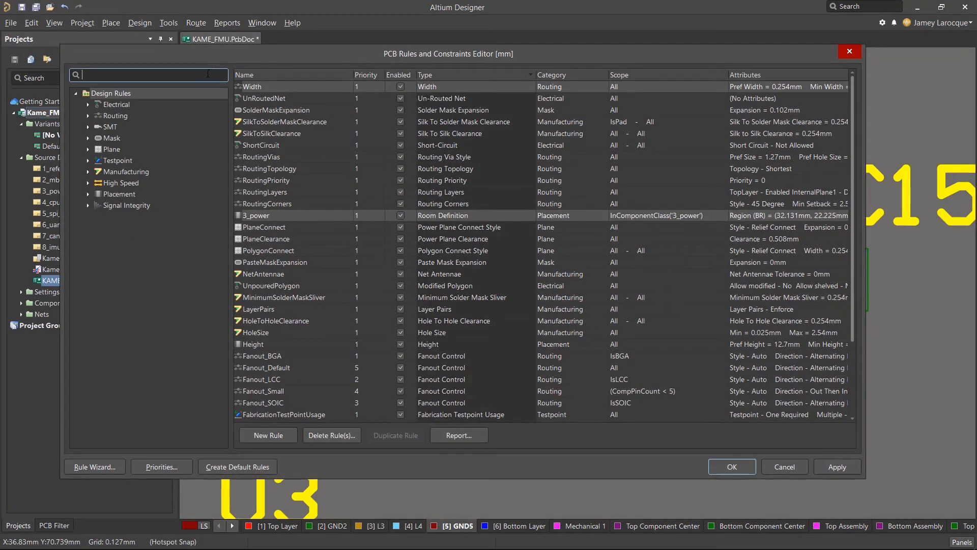
click(165, 94)
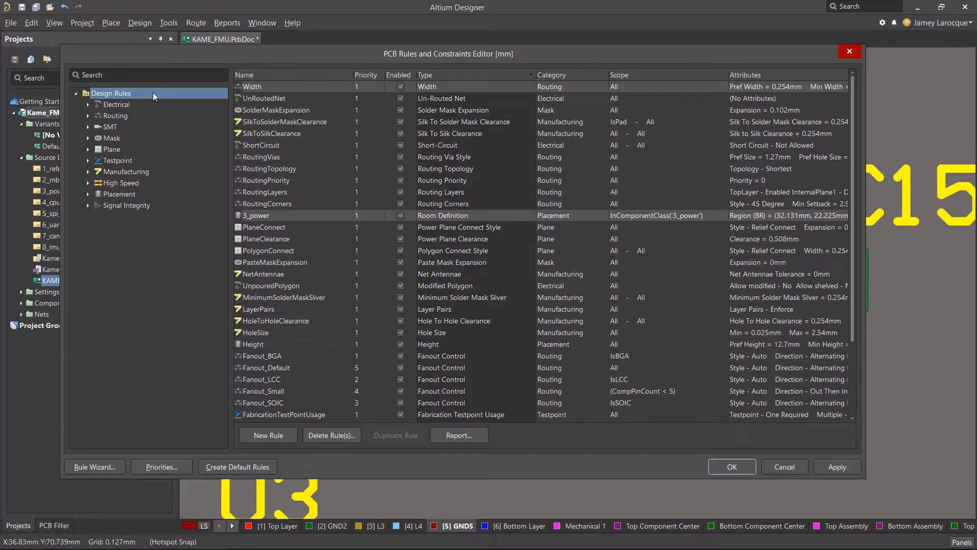
click(88, 104)
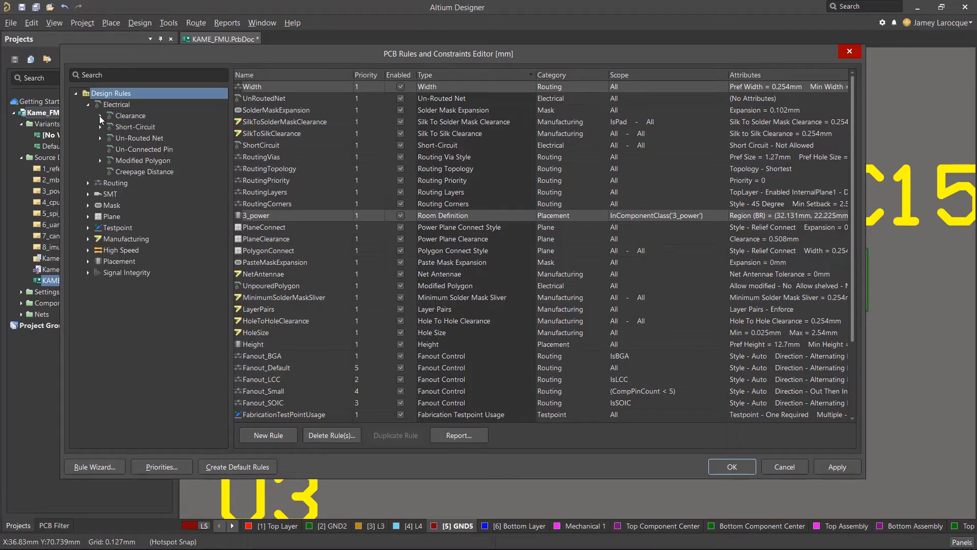
click(100, 116)
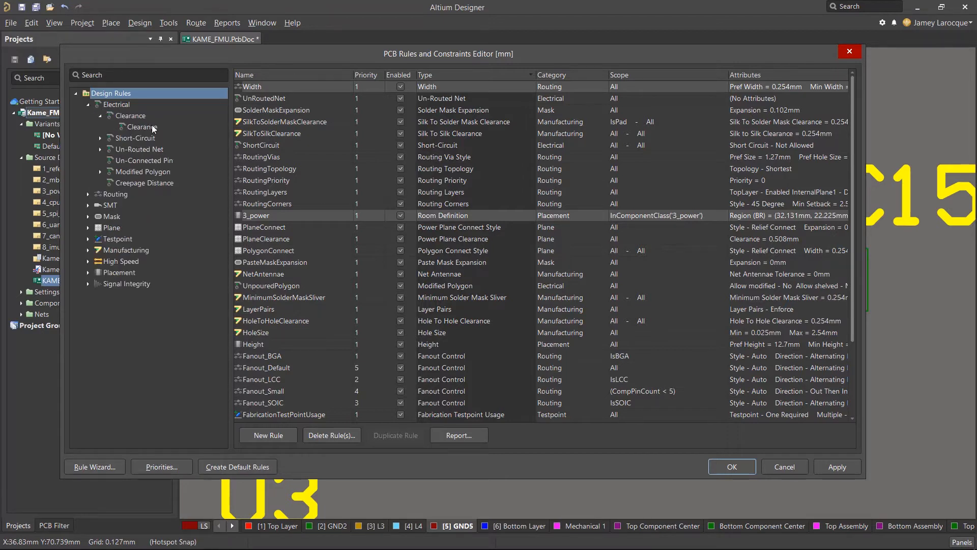
click(170, 128)
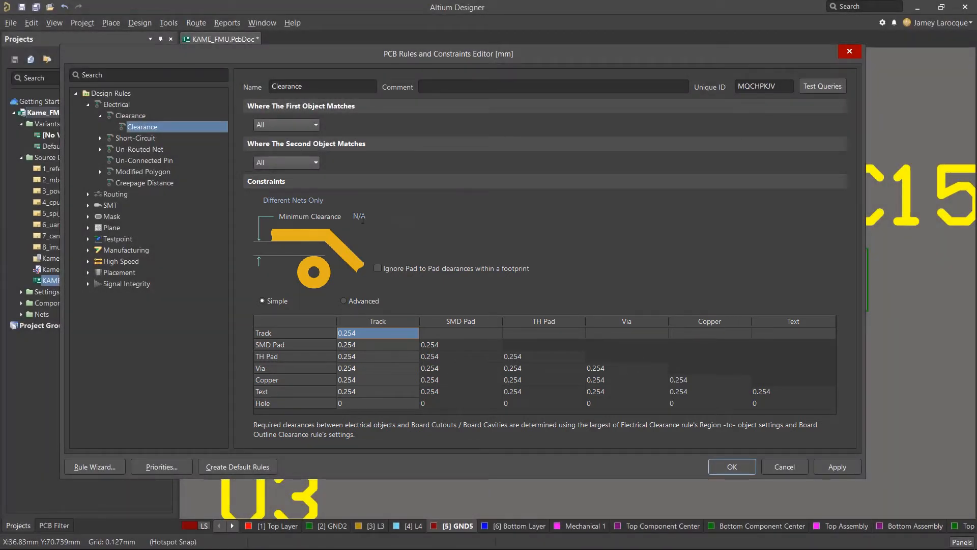
click(361, 217)
text(0.1mm)
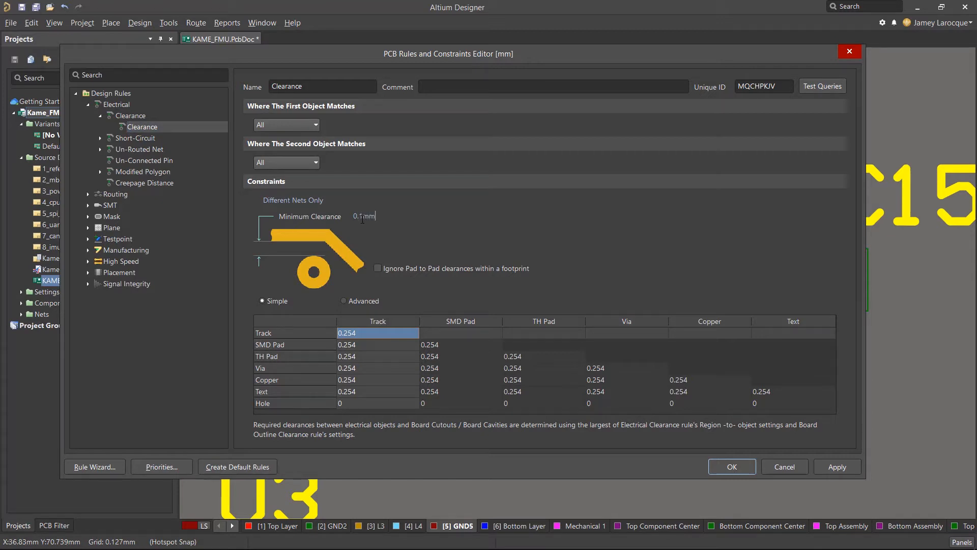
key(Return)
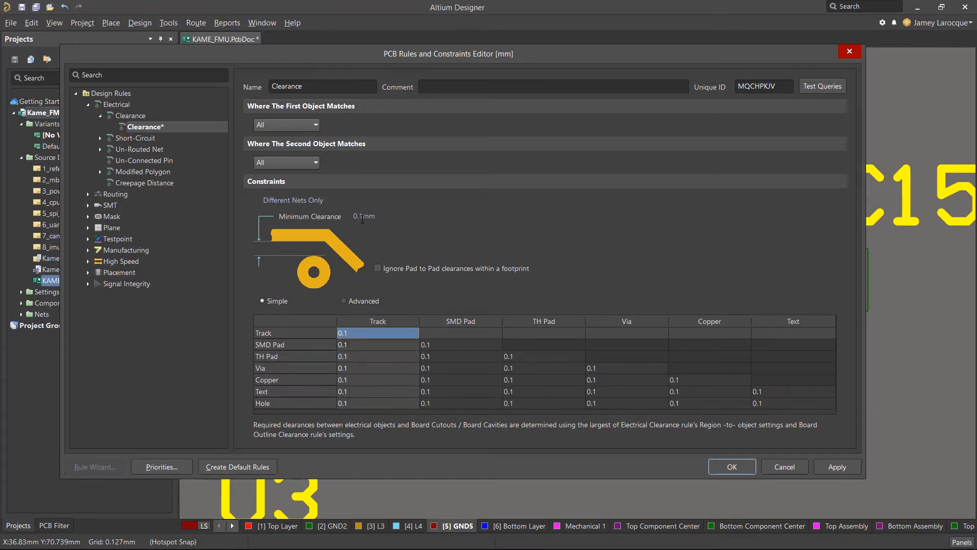
- Review the Clearance rule's net scope options and object-pair clearance table, and apply the rule
click(330, 201)
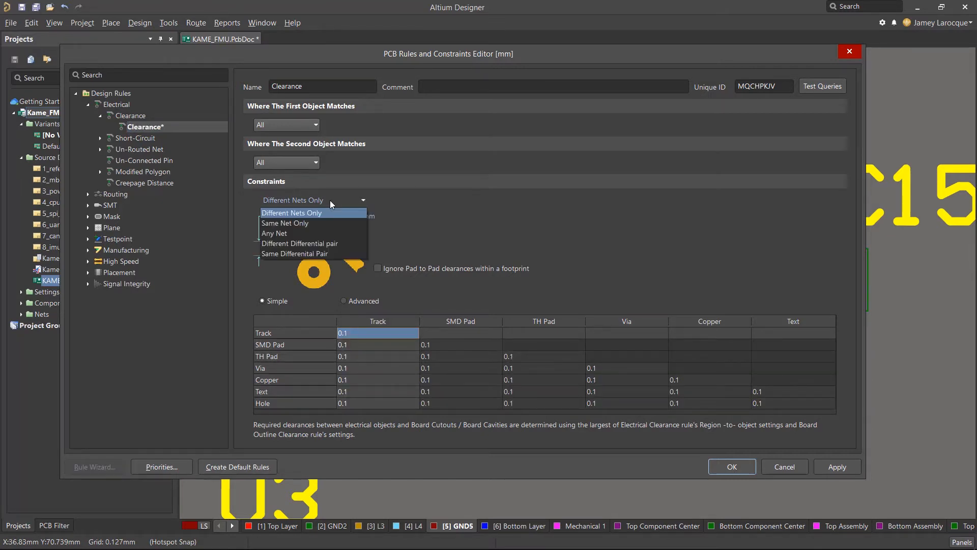
click(329, 200)
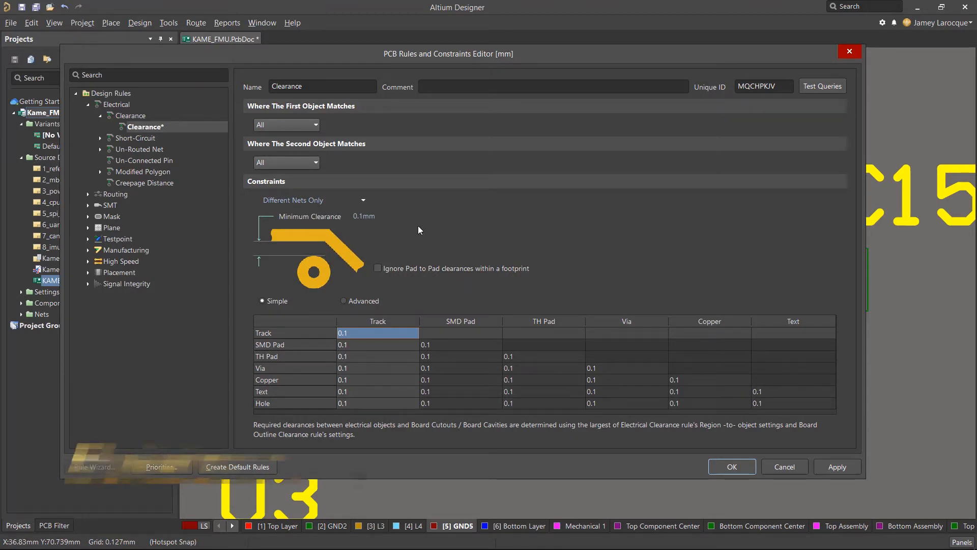
key(ctrl+q)
key(ctrl+q)
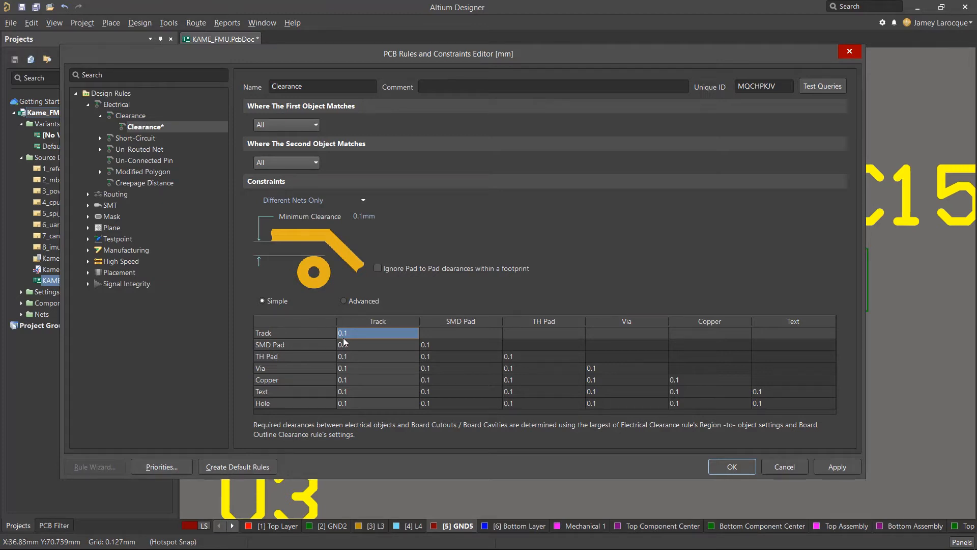
click(360, 344)
click(358, 356)
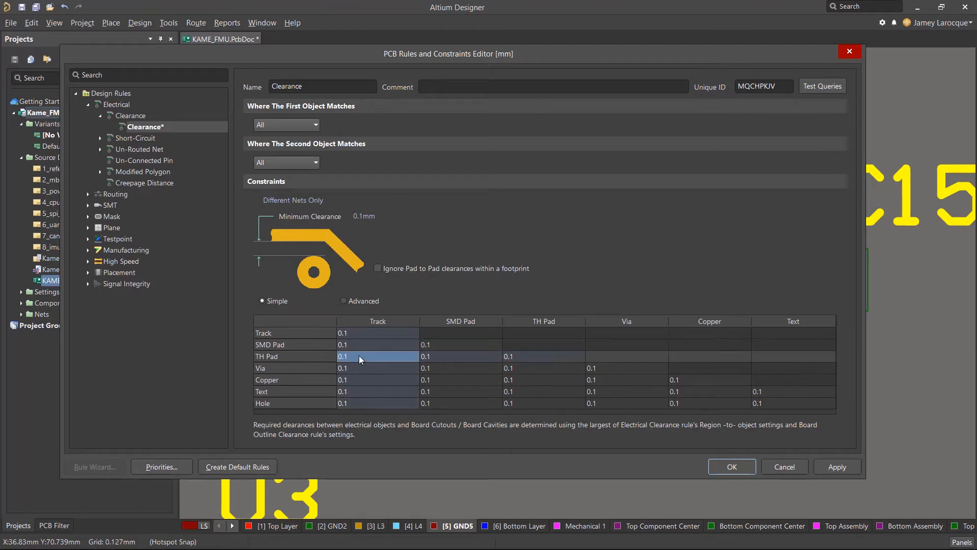
click(361, 368)
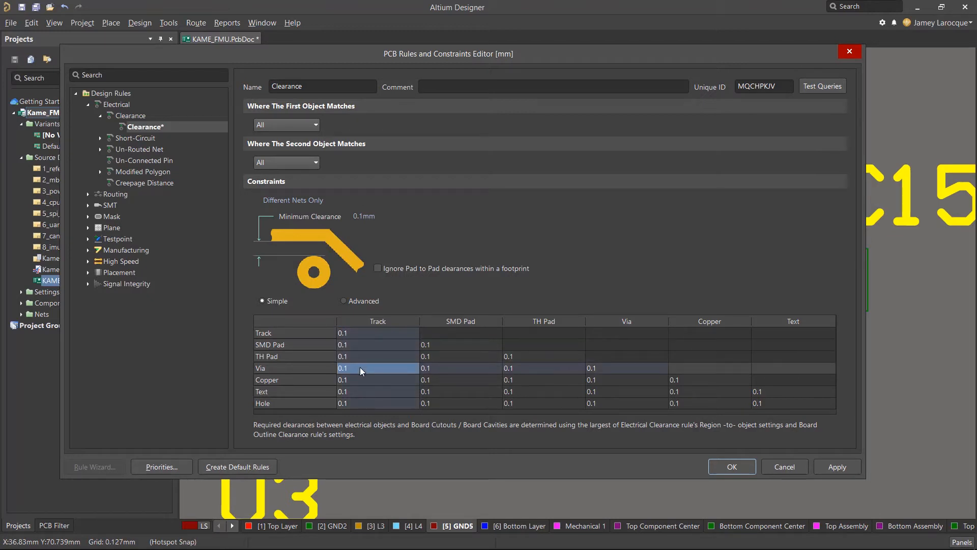
click(827, 466)
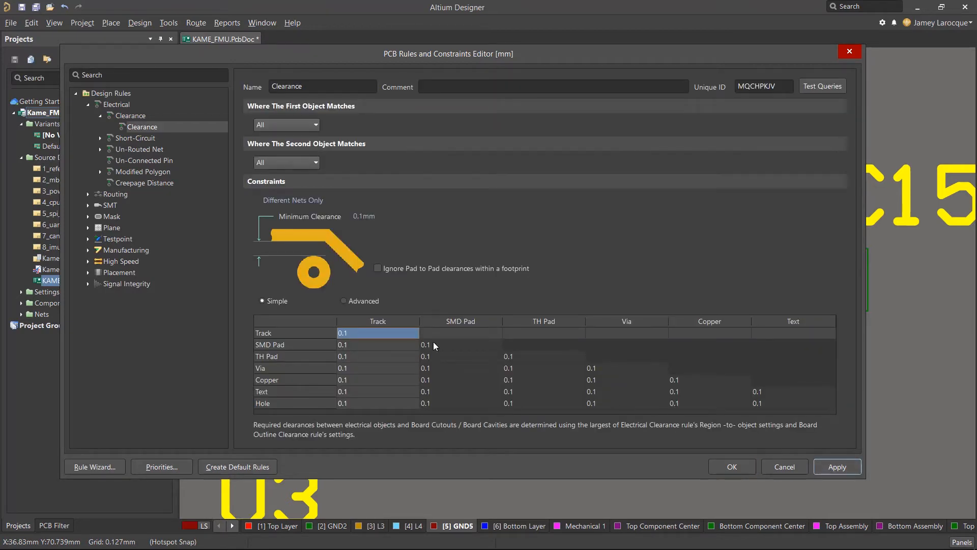
- Set the routing Width rule to 0.1 mm minimum, 0.15 mm preferred and 1 mm maximum width
click(88, 194)
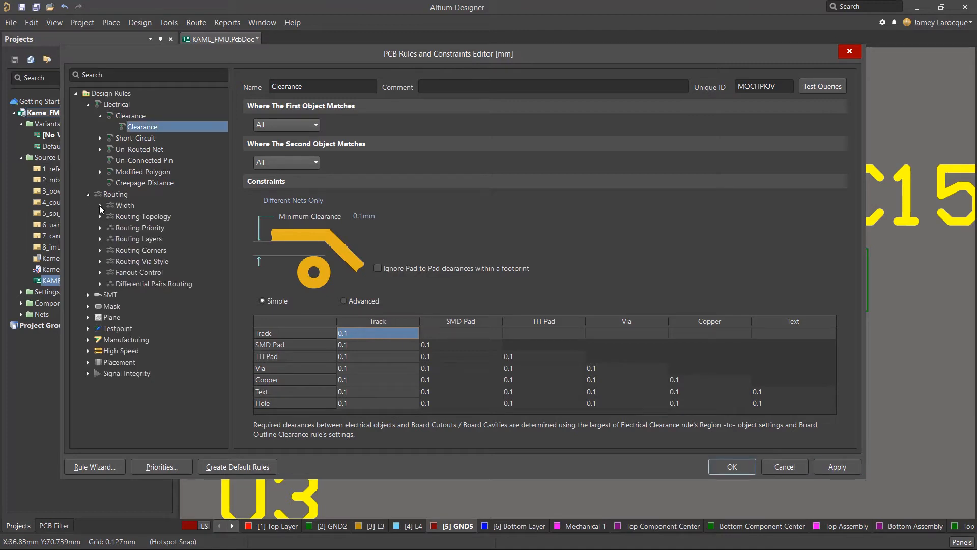
click(100, 205)
click(158, 216)
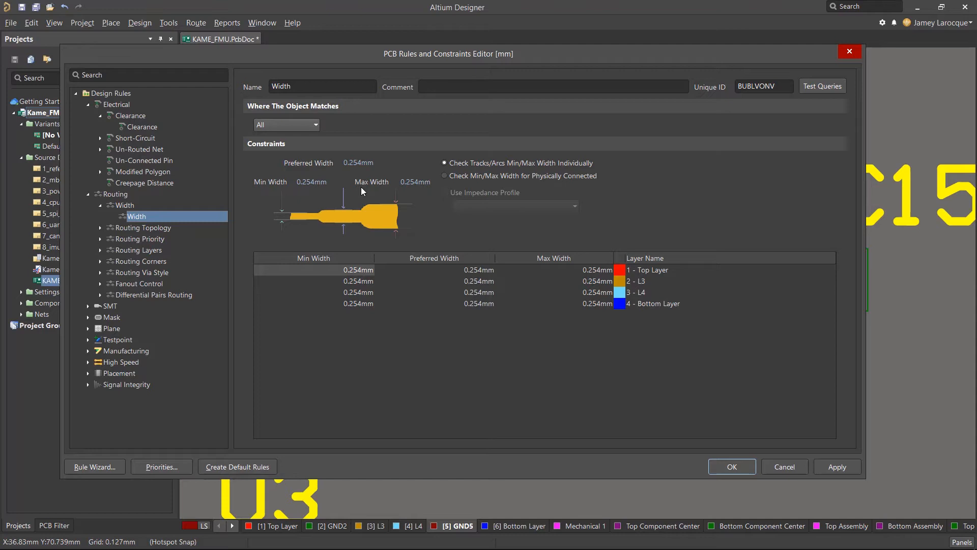
click(309, 182)
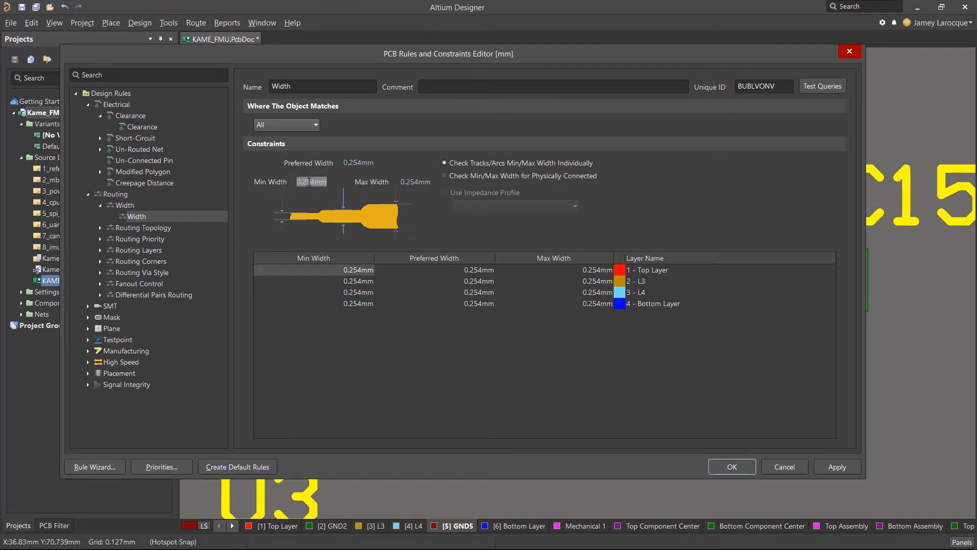
text(0.1mm)
click(349, 162)
text(0.)
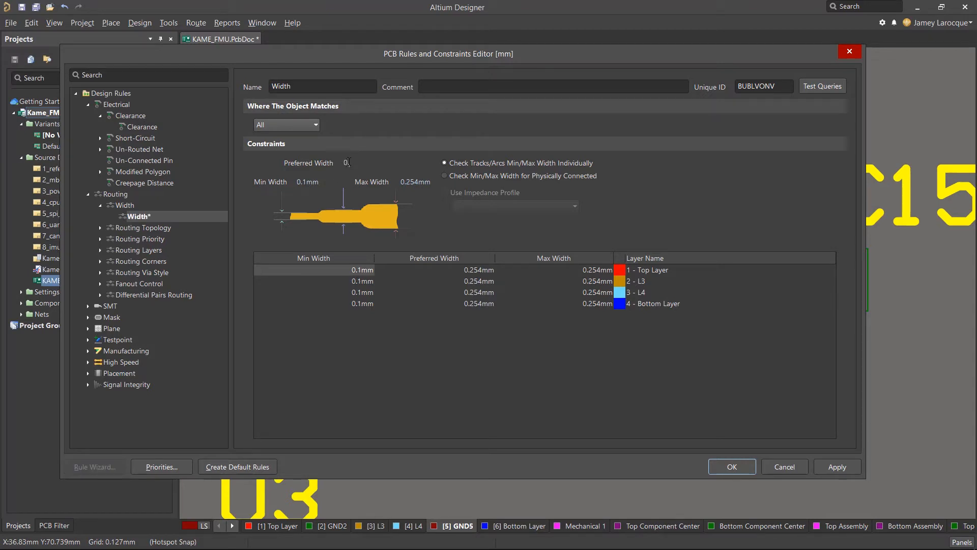
text(15mm)
click(402, 182)
text(1mm)
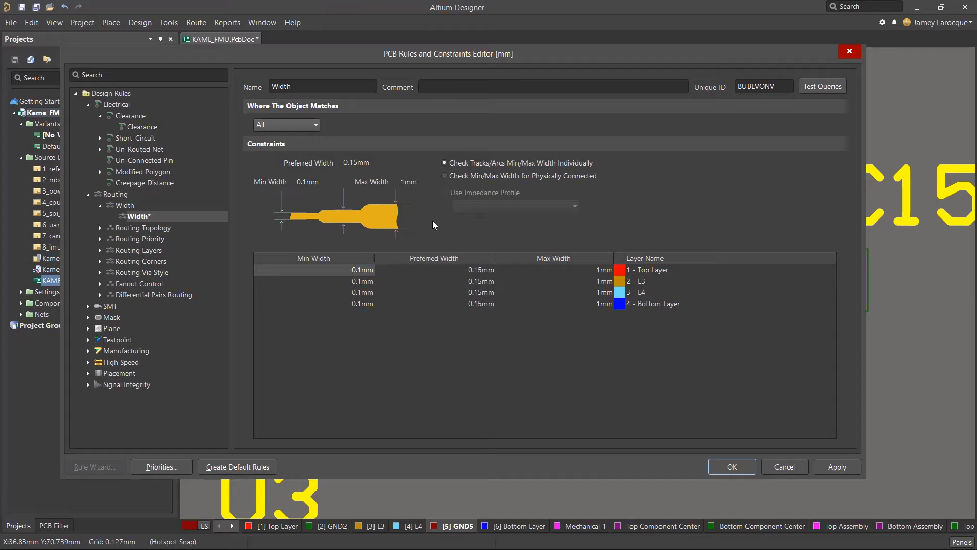
- Create a new routing width rule and scope it to the Power net class
right_click(166, 215)
click(228, 225)
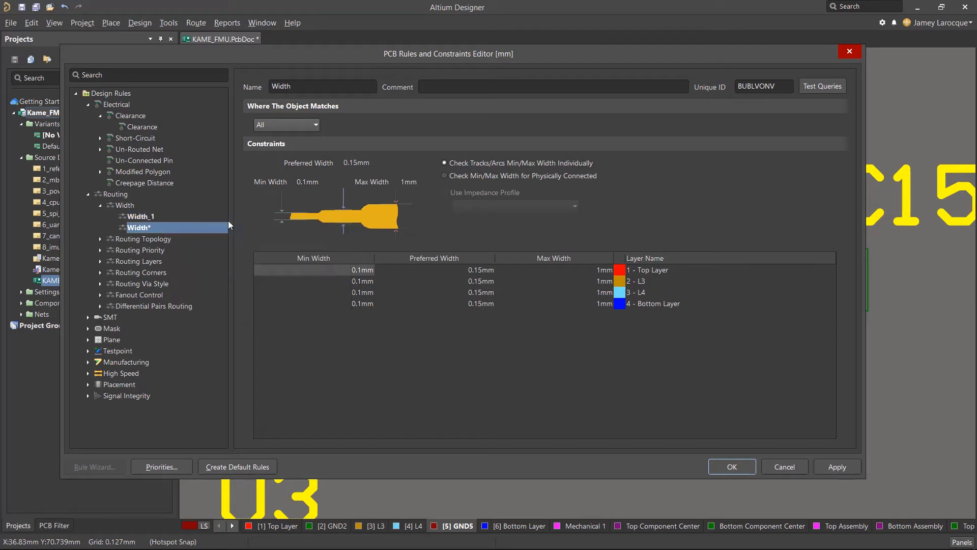
click(157, 215)
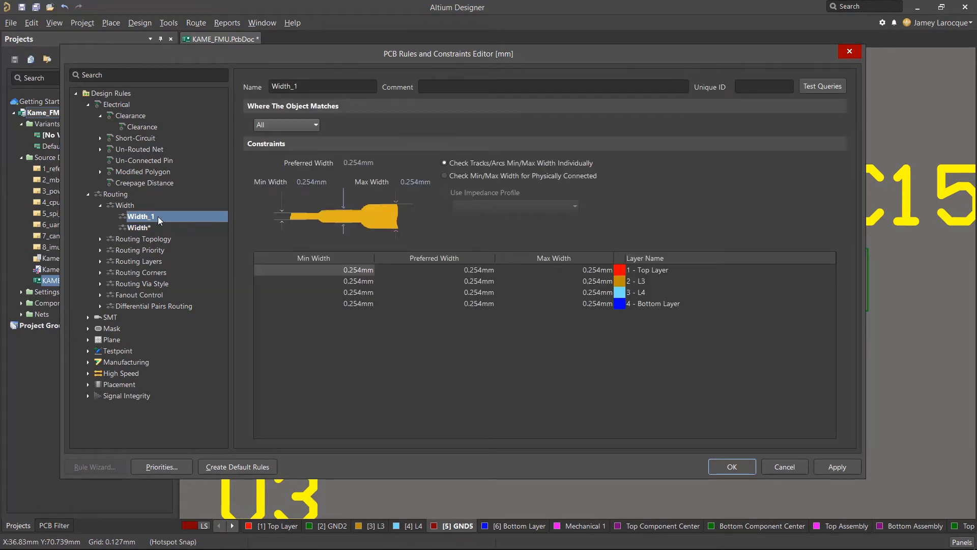
click(312, 125)
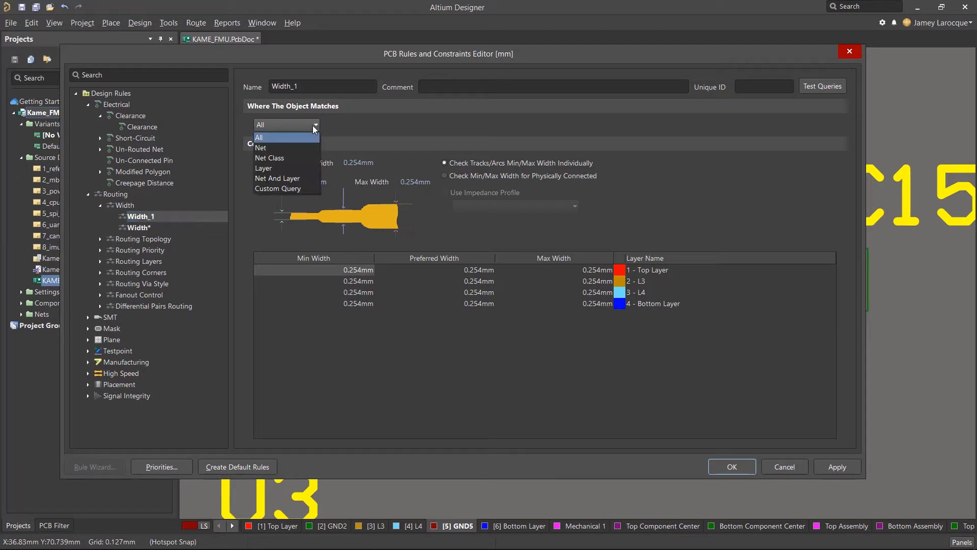
click(312, 160)
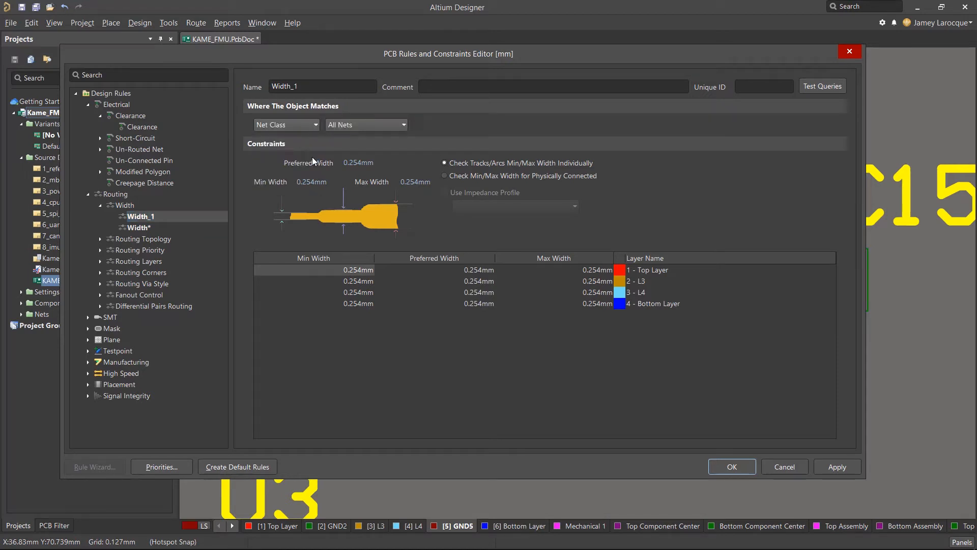
click(402, 125)
click(399, 149)
- Set the Power net class rule to 0.2 mm minimum, 0.4 mm preferred and 1 mm maximum width
click(318, 182)
text(0.2mm)
click(358, 163)
text(0.4mm)
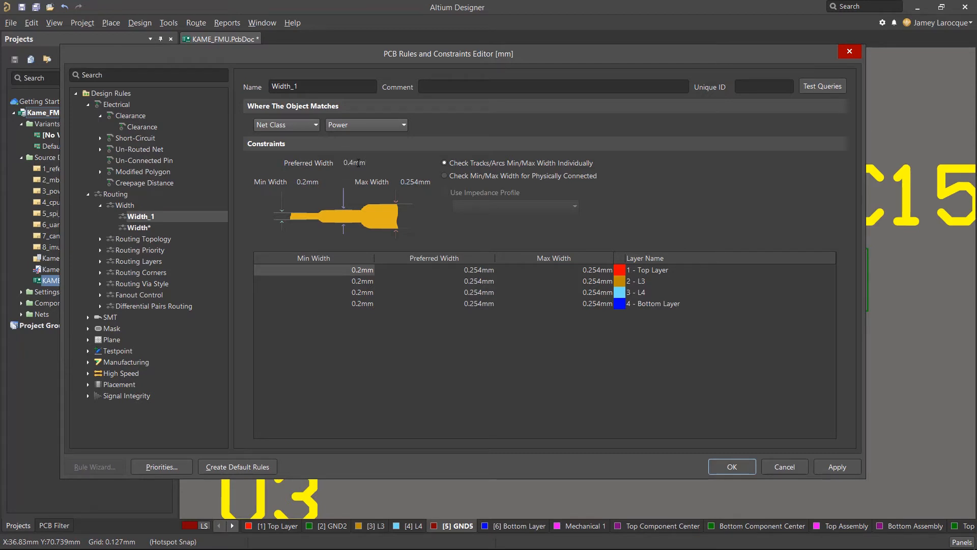
click(402, 182)
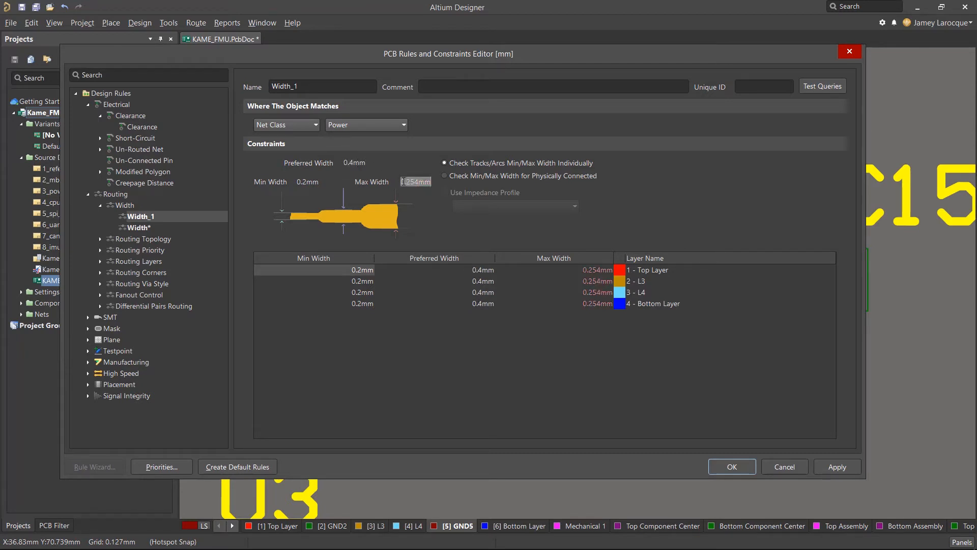
text(1mm)
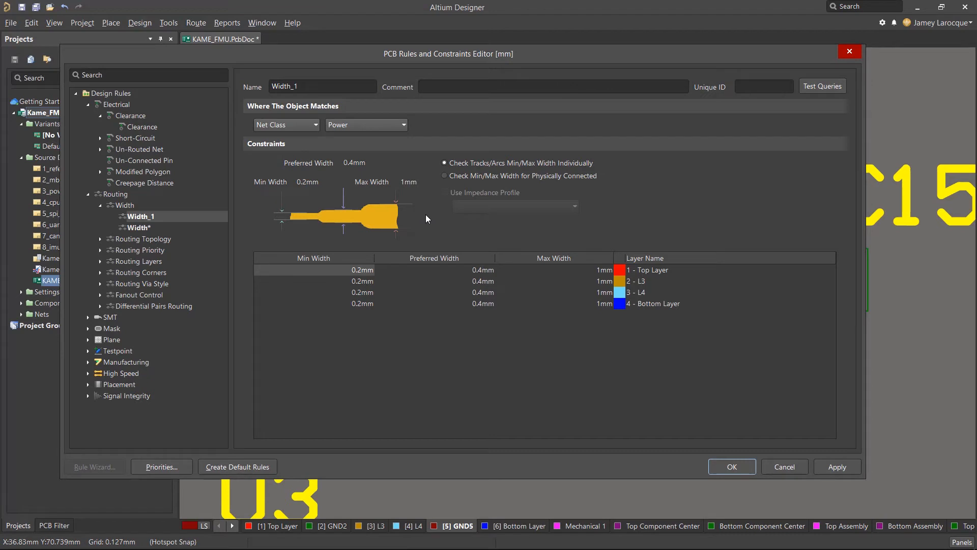
- Rename the Power net class width rule as Width_PWR and apply the rule changes
click(345, 87)
key(BackSpace)
text(PWR)
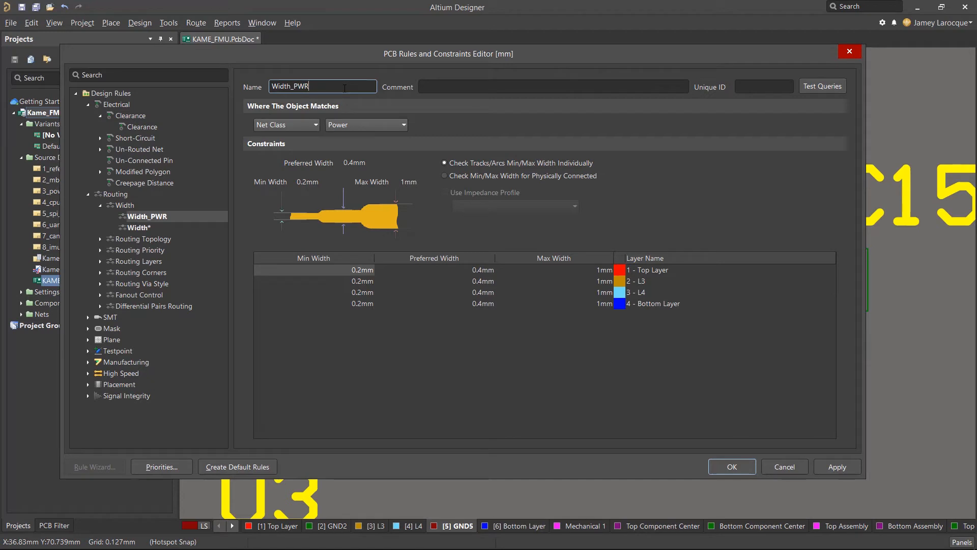
click(822, 472)
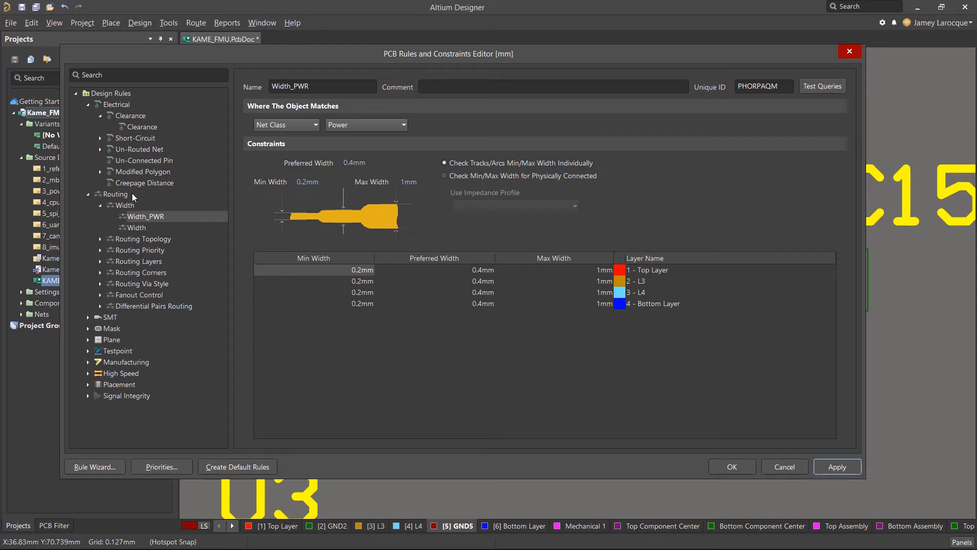
- Set the RoutingVias rule's via diameter to 0.35 mm minimum and 0.4 mm preferred
click(100, 284)
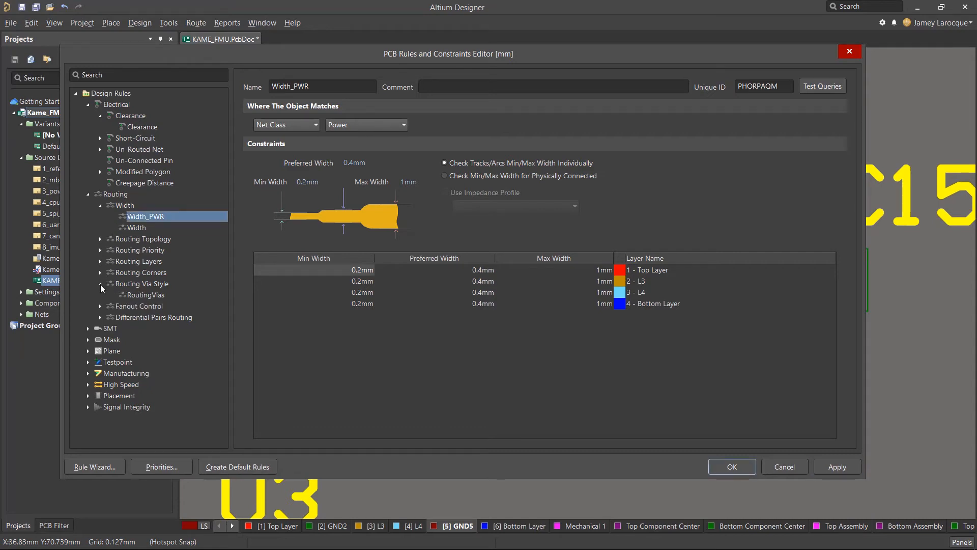
click(148, 296)
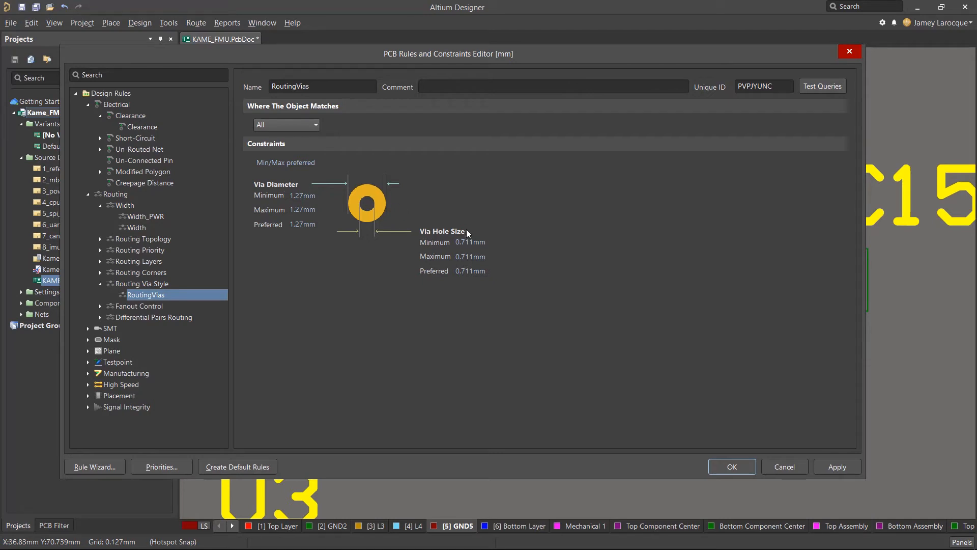
click(300, 195)
text(0.35mm)
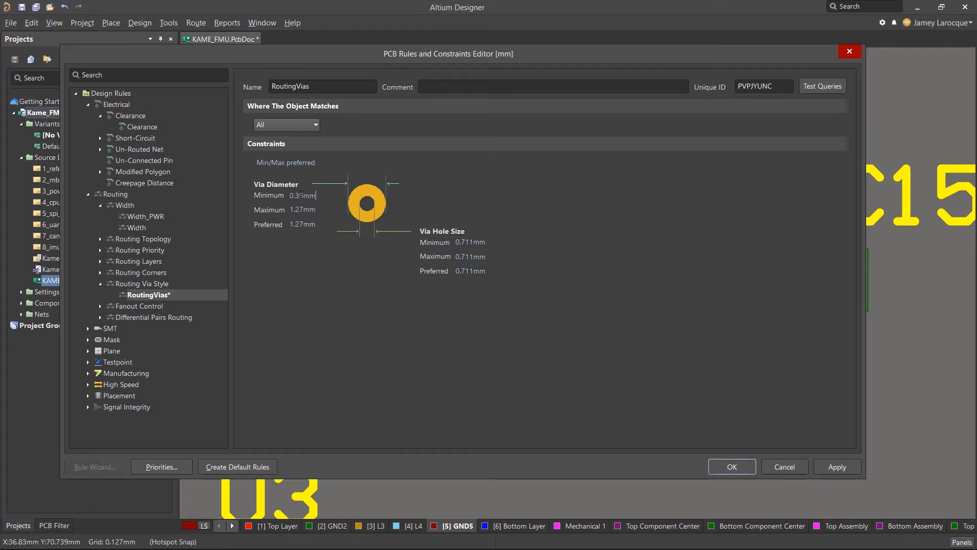
click(303, 224)
text(0.4mm)
- Set the RoutingVias rule's via hole size to 0.15 mm minimum and 0.2 mm preferred
click(470, 242)
text(0.15mm)
click(470, 271)
text(0.2mm)
- Delete the Schematic Differential Pairs Routing_1 and Schematic Differential Pairs Routing rules and apply the deletion
click(100, 318)
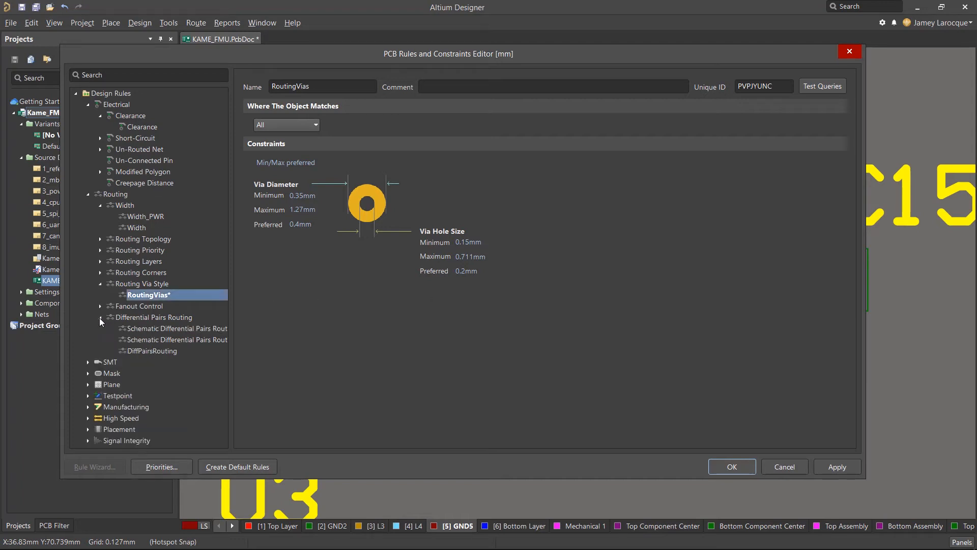
drag(232, 304, 283, 306)
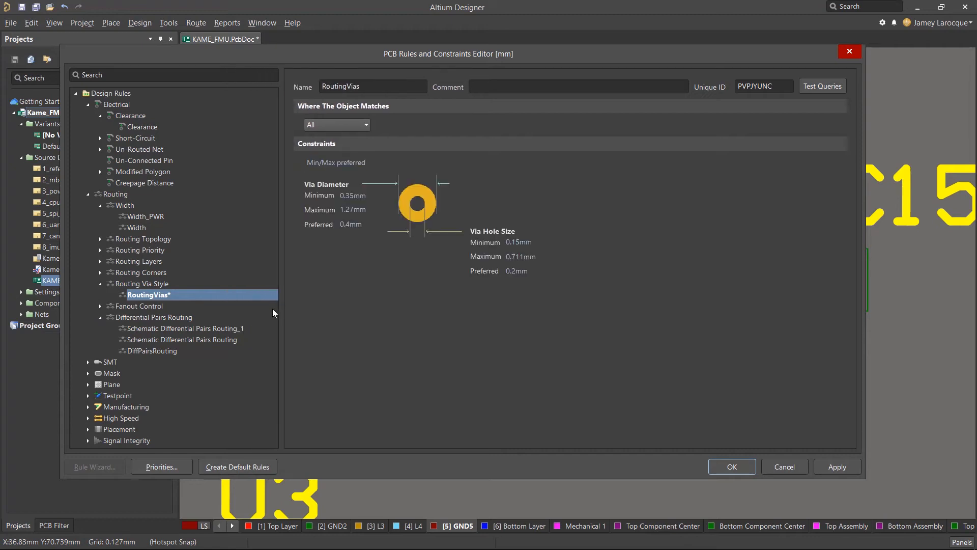
right_click(223, 330)
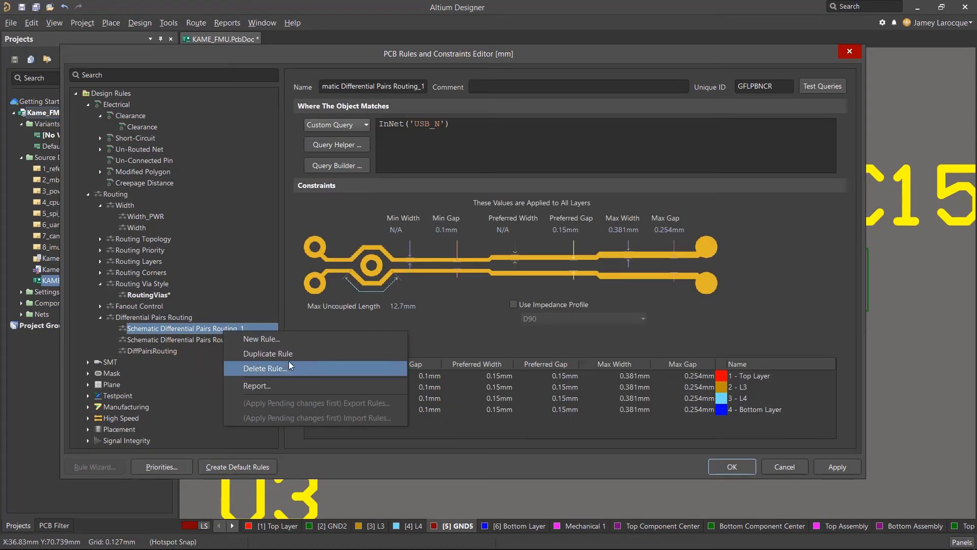
click(294, 368)
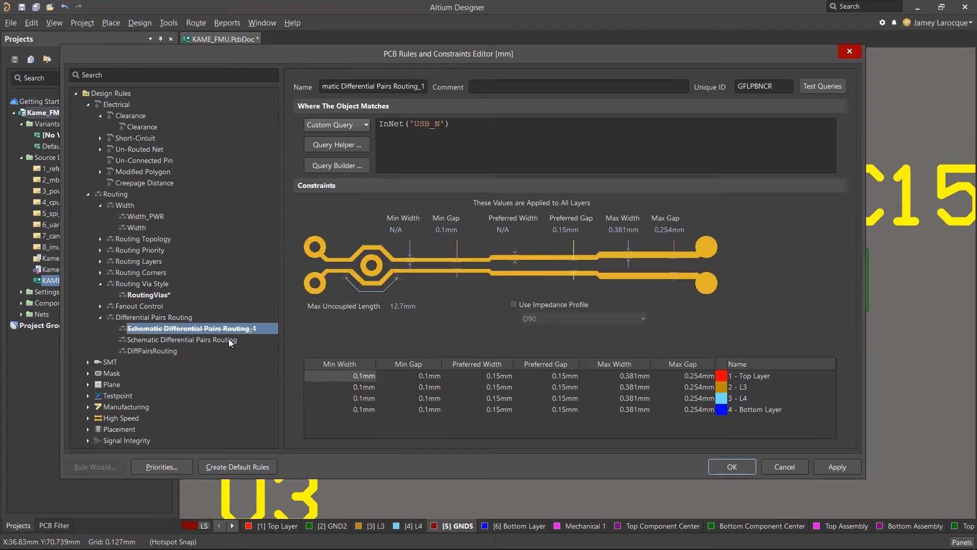
click(228, 339)
right_click(228, 340)
click(300, 373)
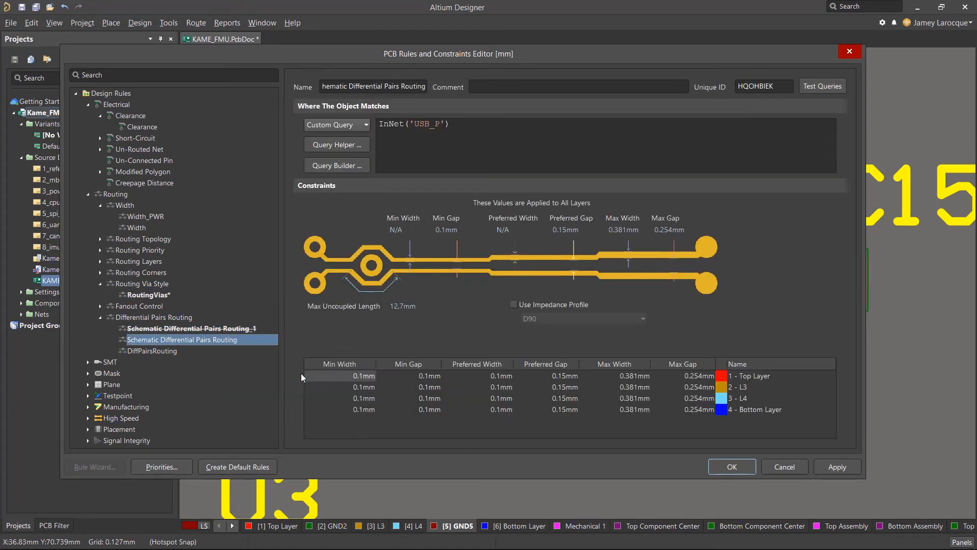
click(825, 465)
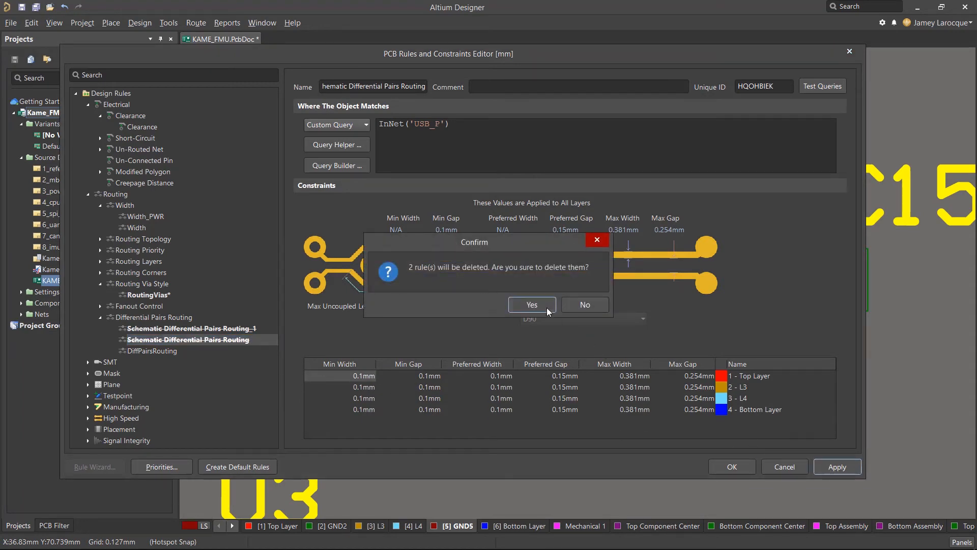
click(546, 307)
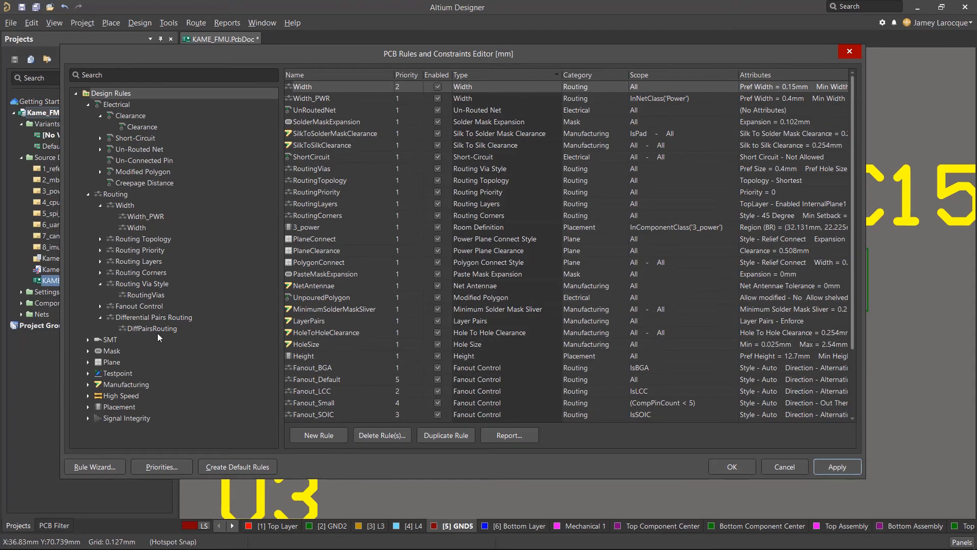
- Make the DiffPairsRouting rule use the D90 impedance profile and apply the change
click(157, 329)
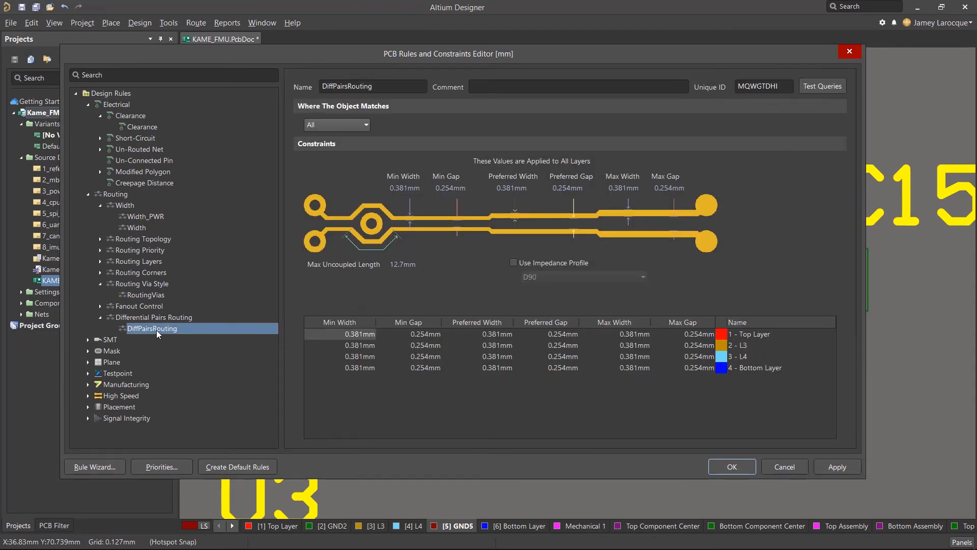
click(454, 270)
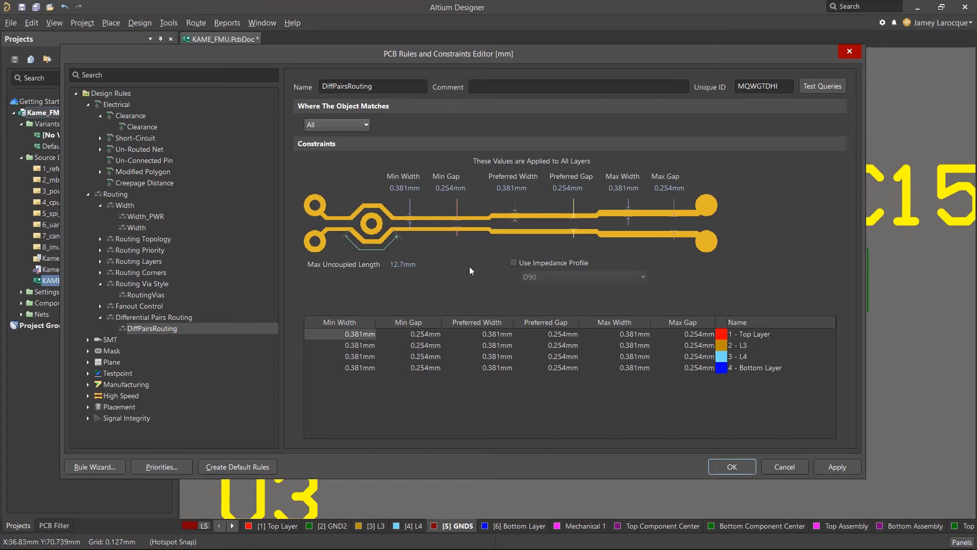
click(513, 262)
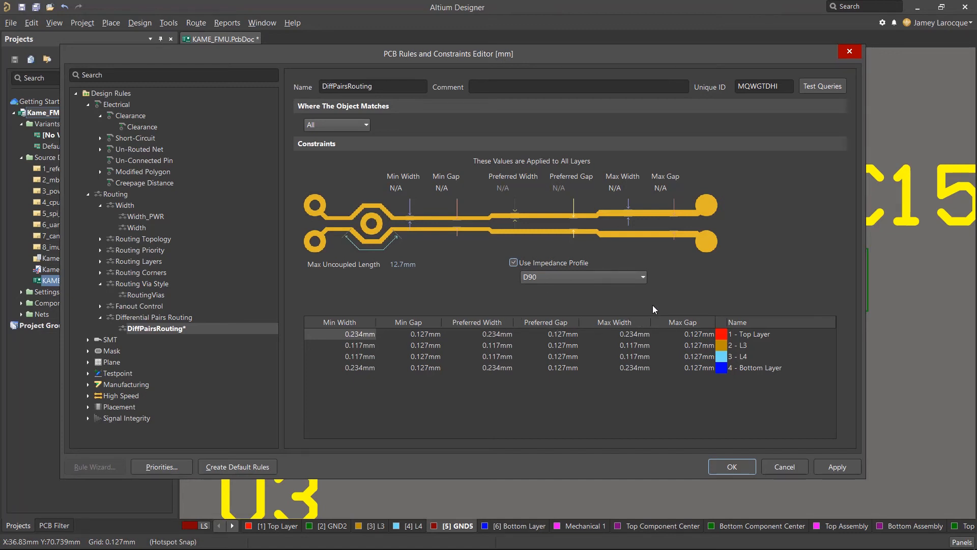
click(831, 468)
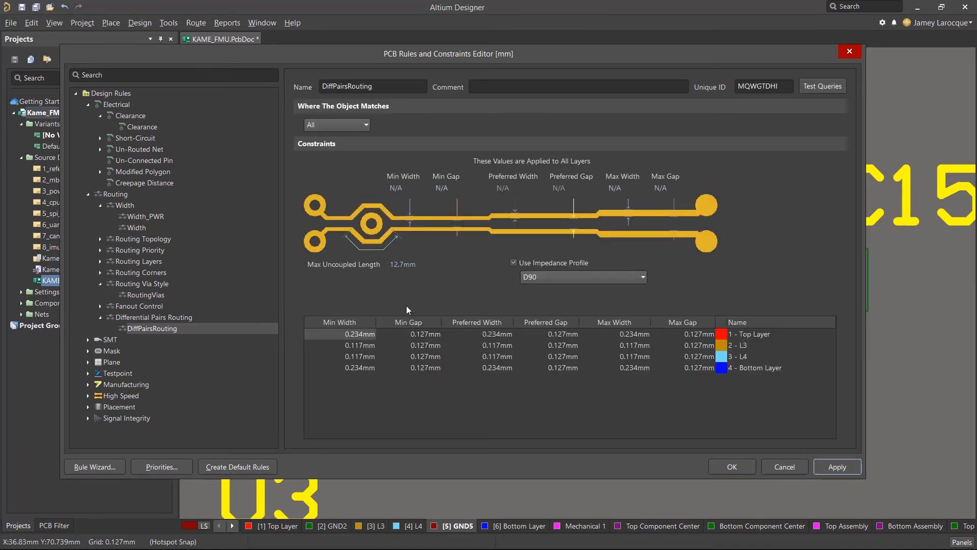
- Set the SolderMaskExpansion rule's top and bottom expansion to 0.1 mm and apply the change
click(87, 194)
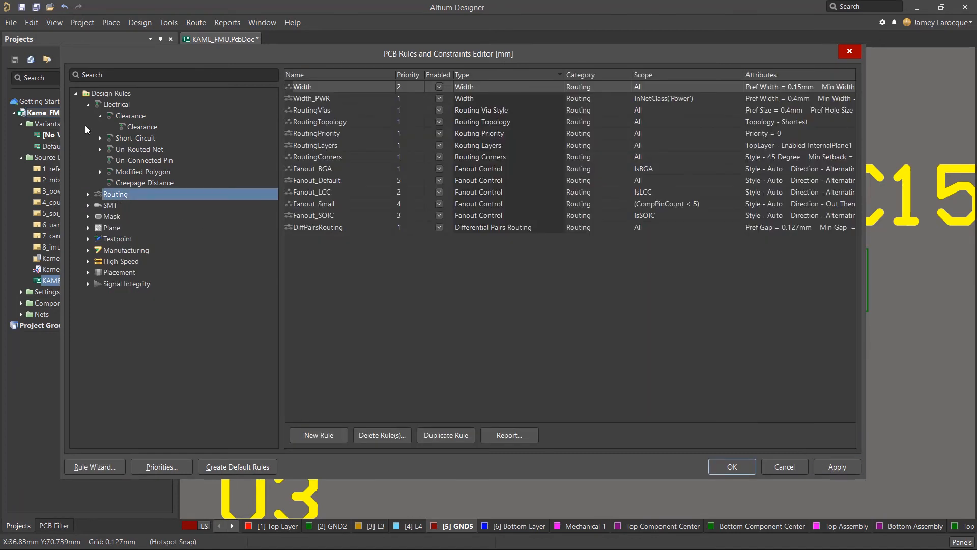
click(87, 105)
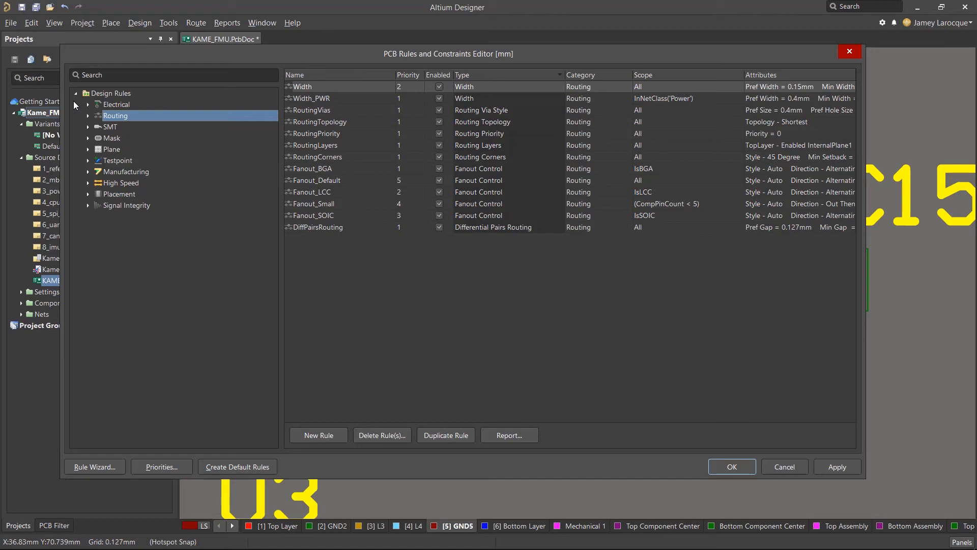
click(87, 139)
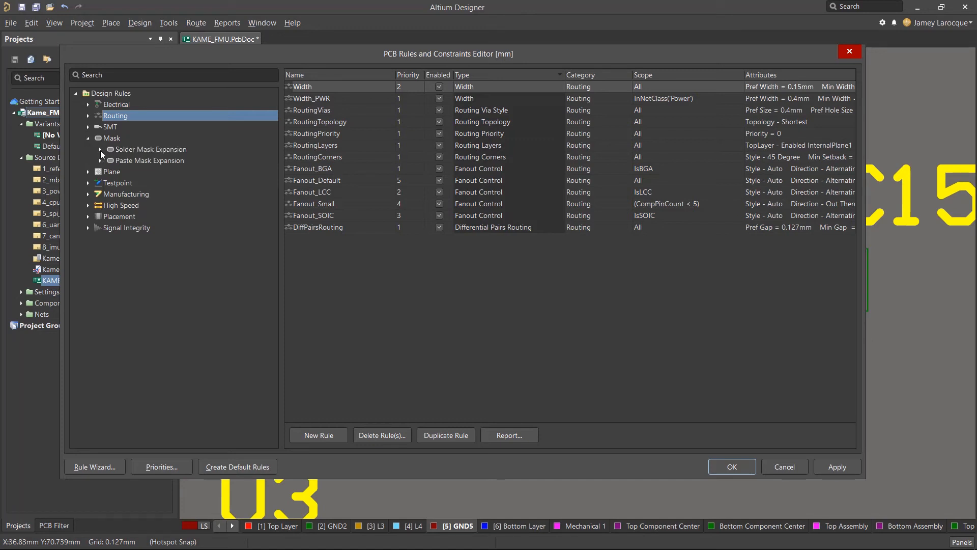
click(101, 150)
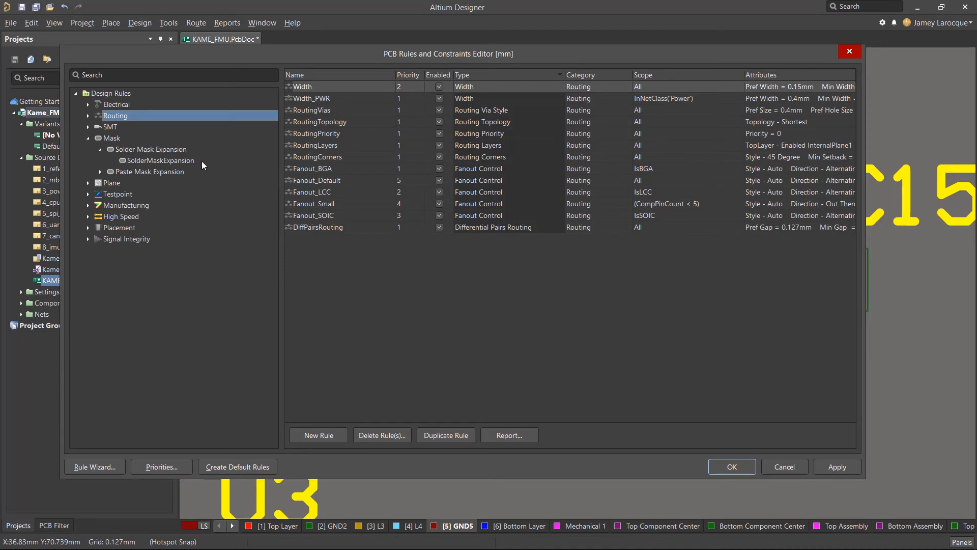
click(168, 161)
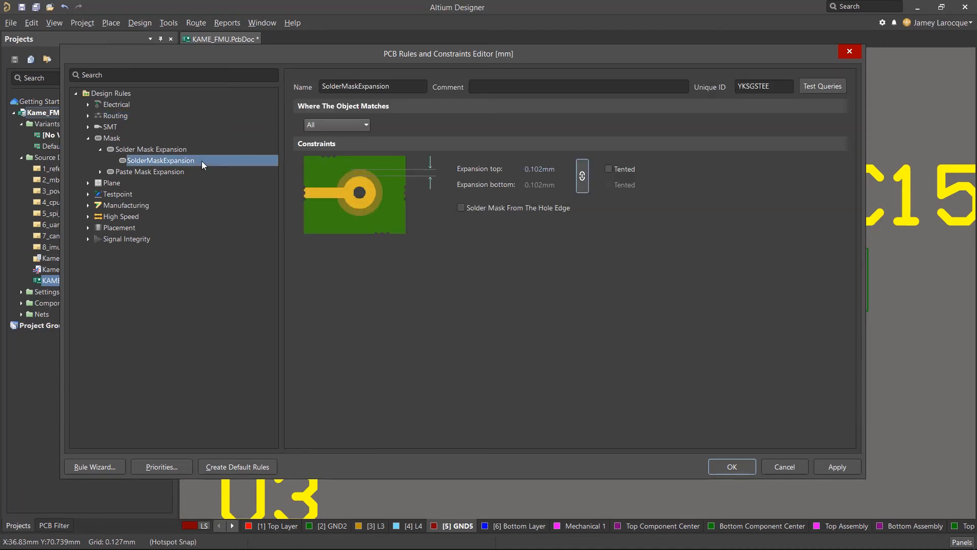
click(542, 170)
text(0)
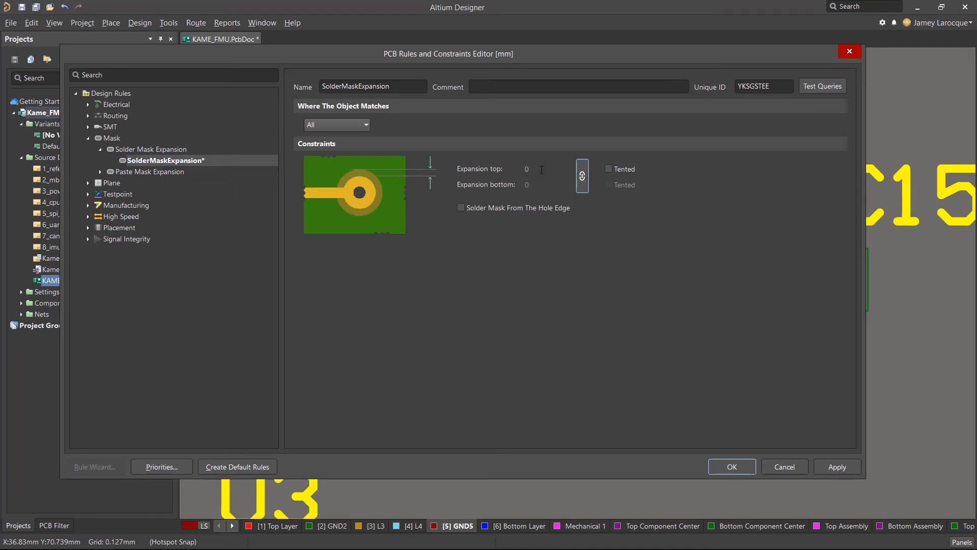
text(.1mm)
click(823, 471)
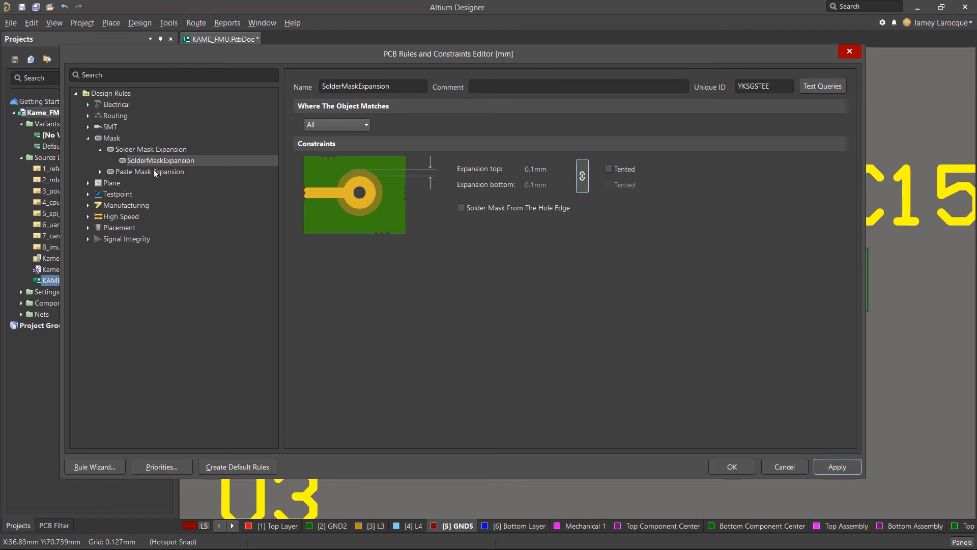
- Set the PasteMaskExpansion rule's expansion to -0.05 mm and apply the change
click(98, 173)
click(189, 184)
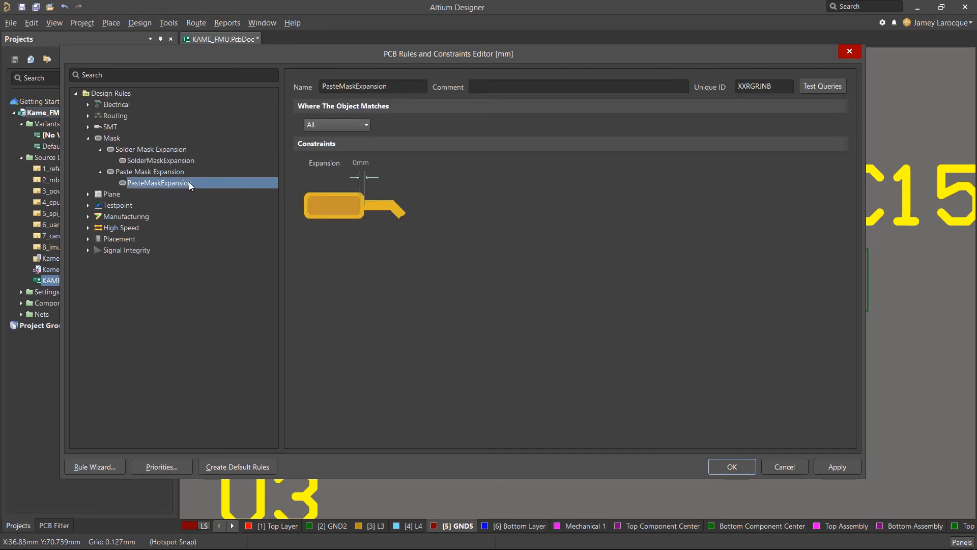
click(354, 163)
text(-)
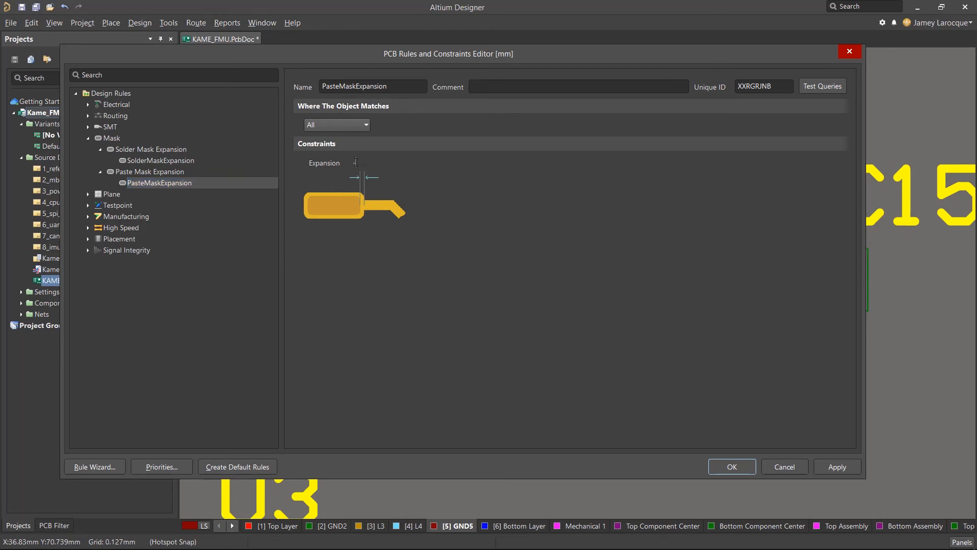
text(0.05mm)
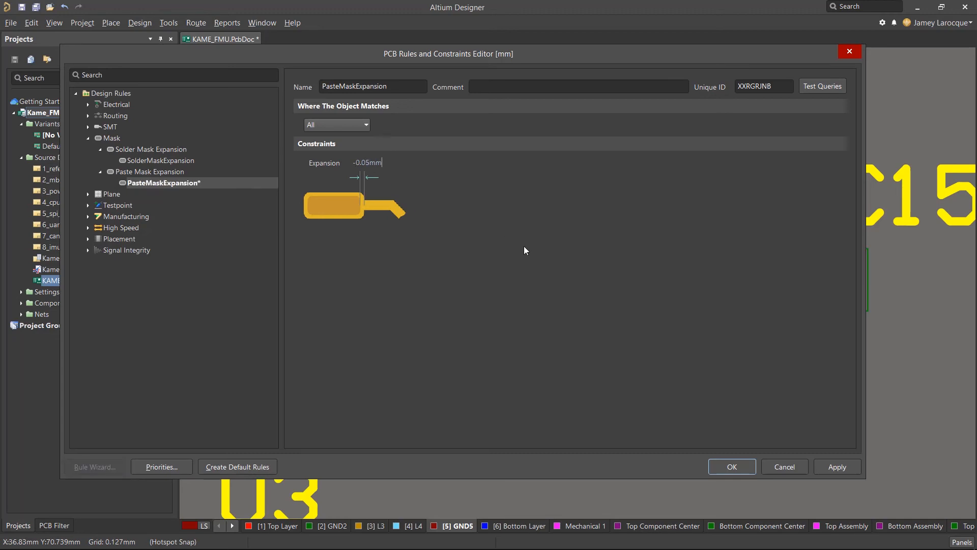
click(825, 466)
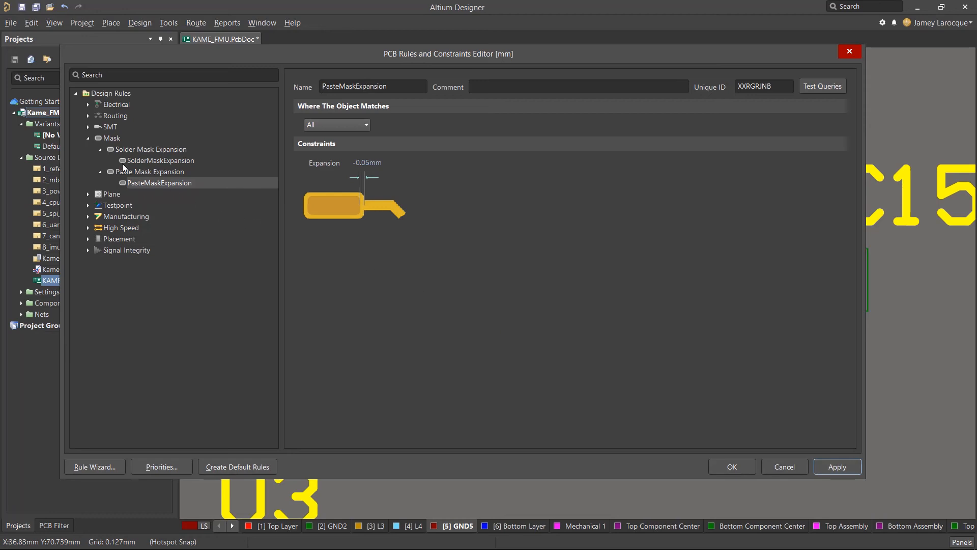
- Set the placement ComponentClearance rule to 0.05 mm minimum horizontal and 0.1 mm minimum vertical clearance
click(87, 139)
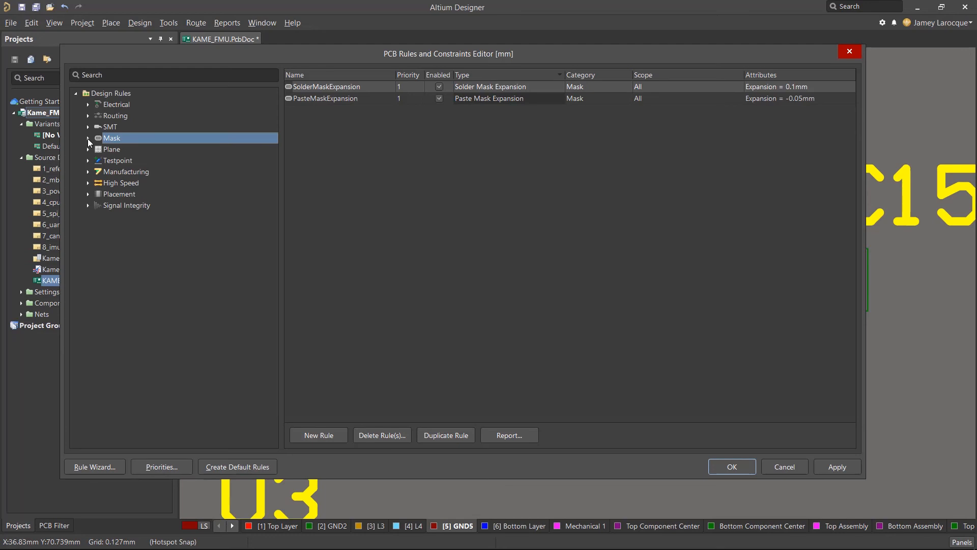
click(88, 195)
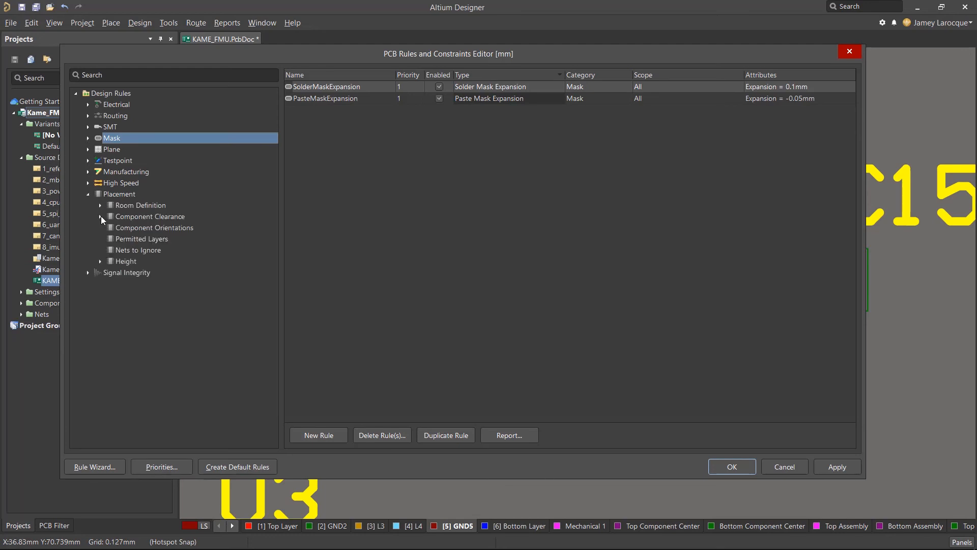
click(100, 216)
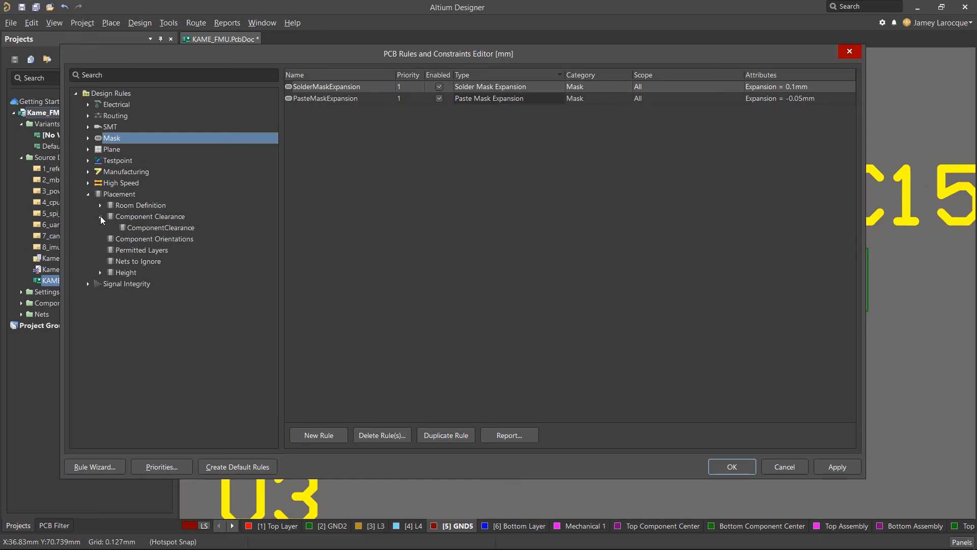
click(202, 230)
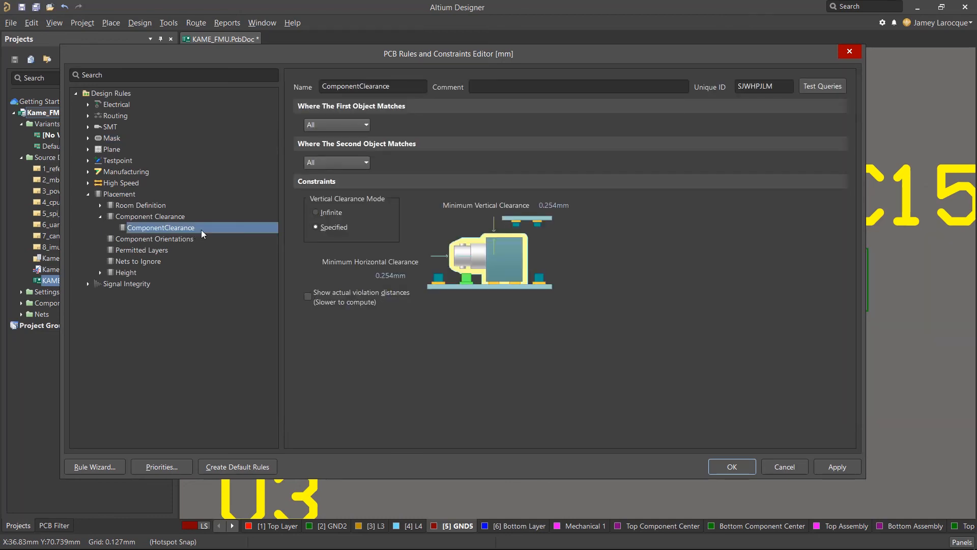
click(395, 274)
text(0.05)
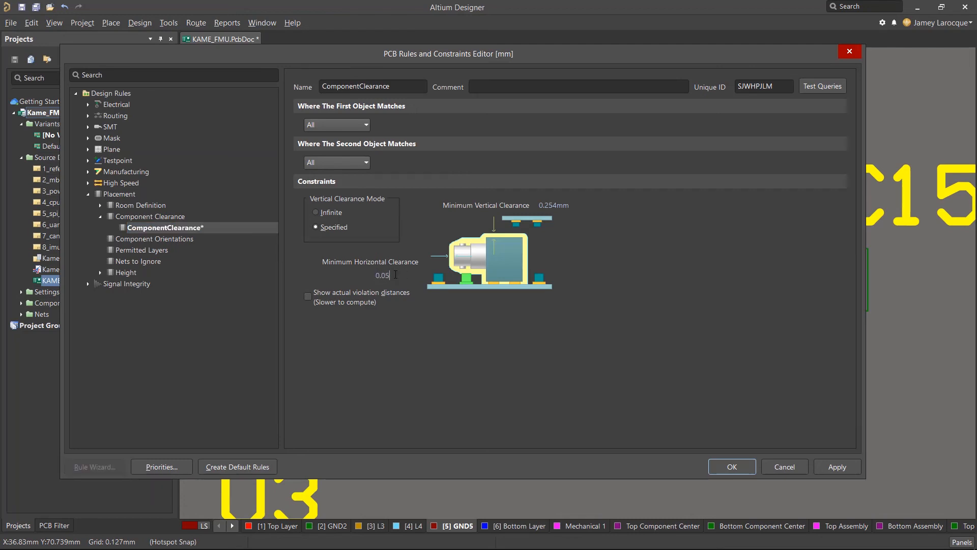
text(mm)
click(544, 204)
key(BackSpace)
text(0.1mm)
- Accept the pending design rule changes and save the KAME_FMU.PcbDoc board document
click(178, 467)
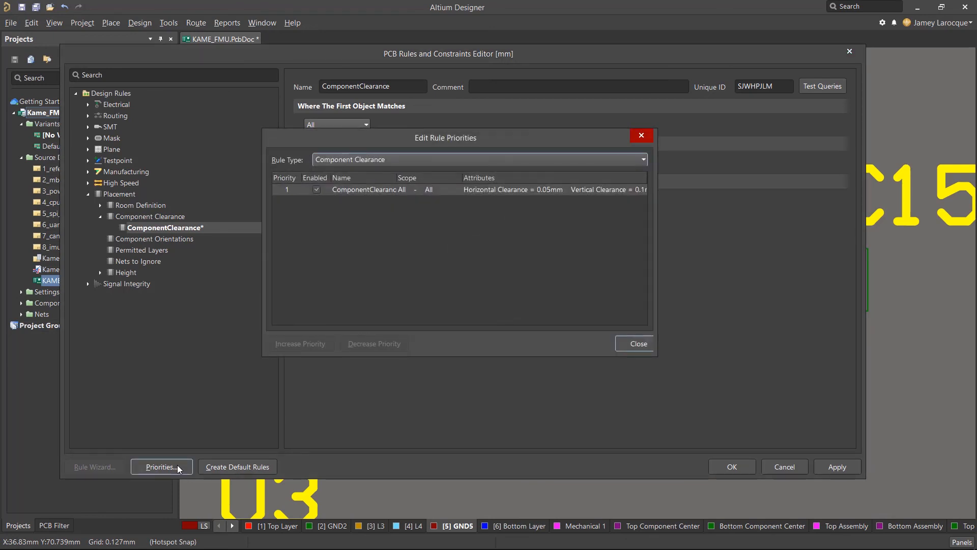
click(631, 343)
click(824, 473)
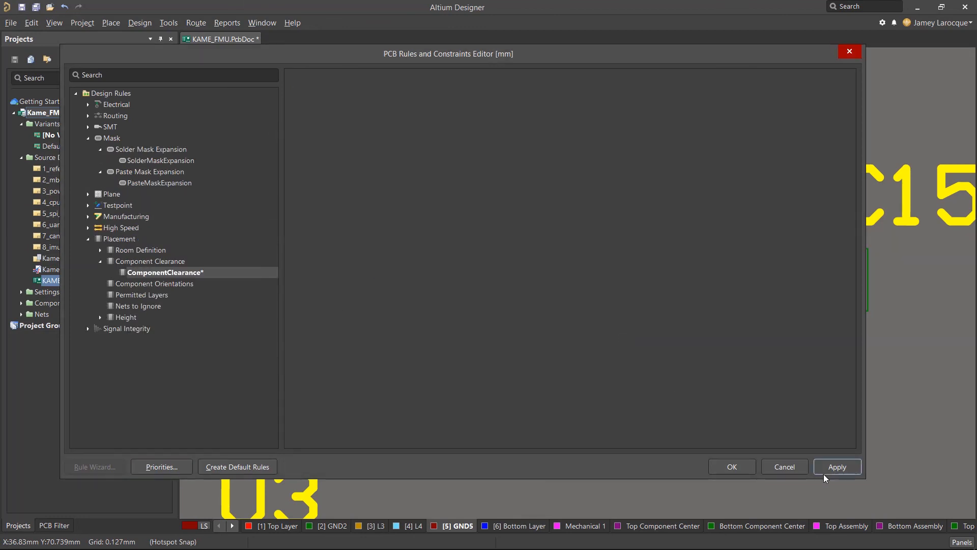
click(728, 469)
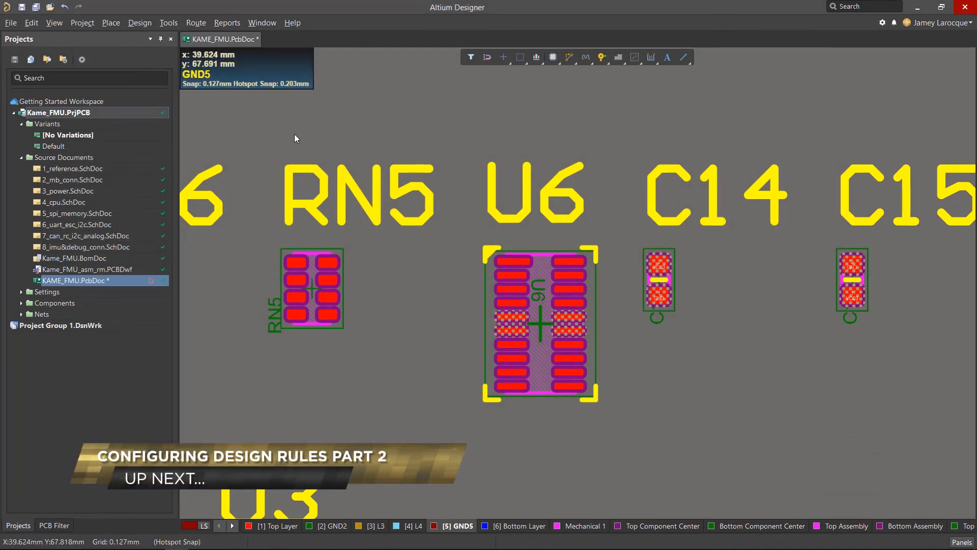
right_click(230, 40)
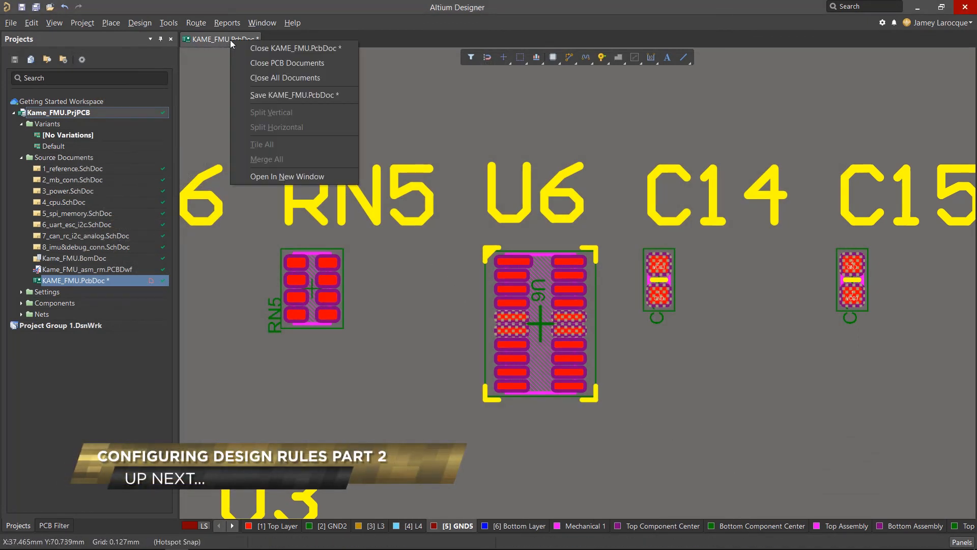
click(344, 95)
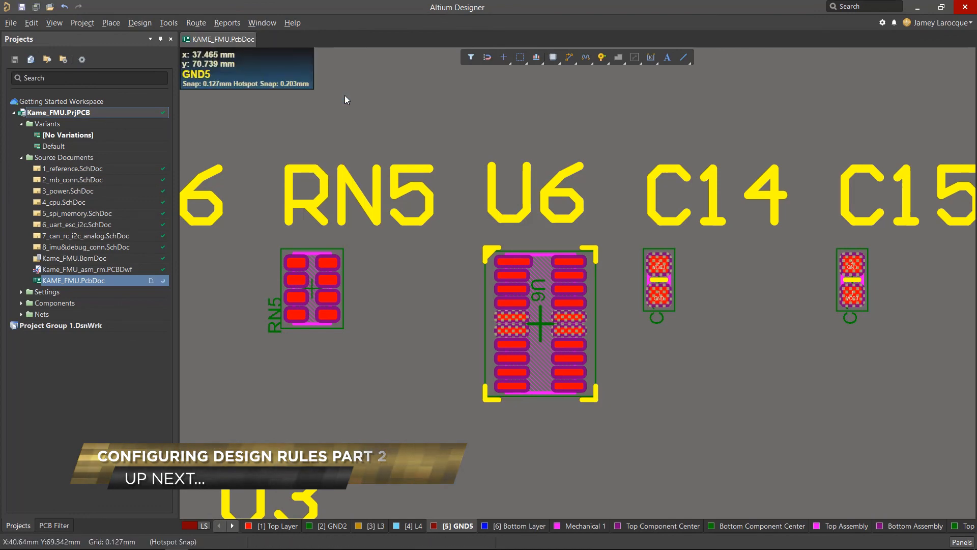